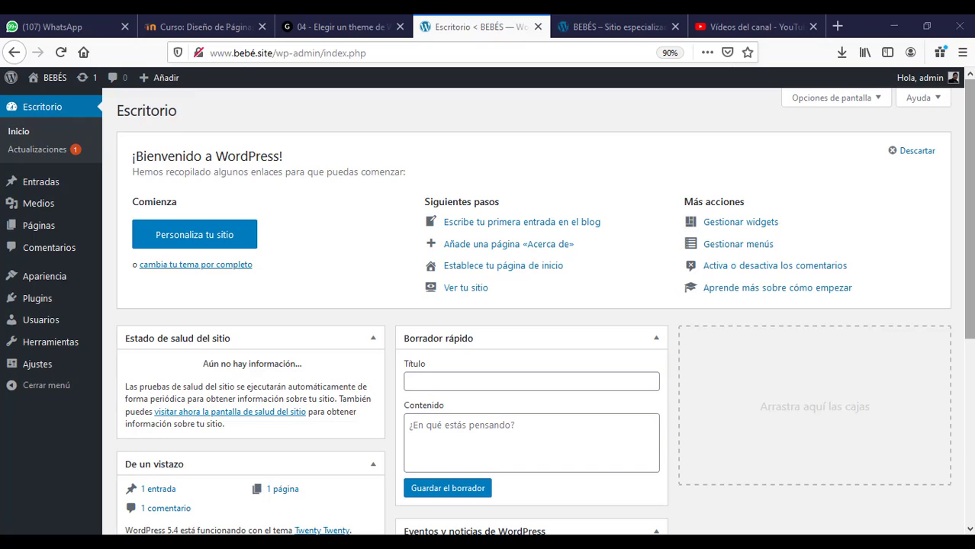
Look over the public homepage of the BEBÉS site down to its footer widgets and return to the dashboard.
left_click(602, 25)
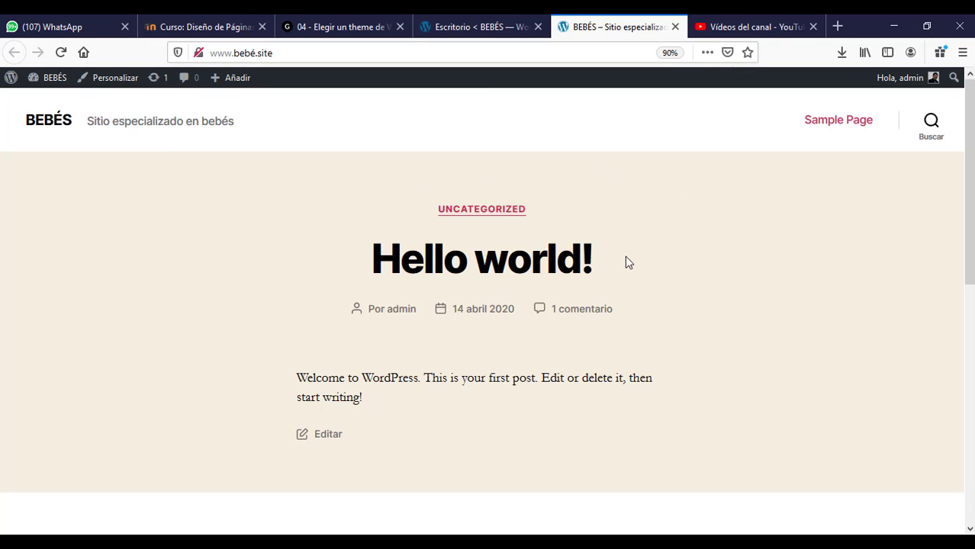
scroll(969, 529, "down", 6)
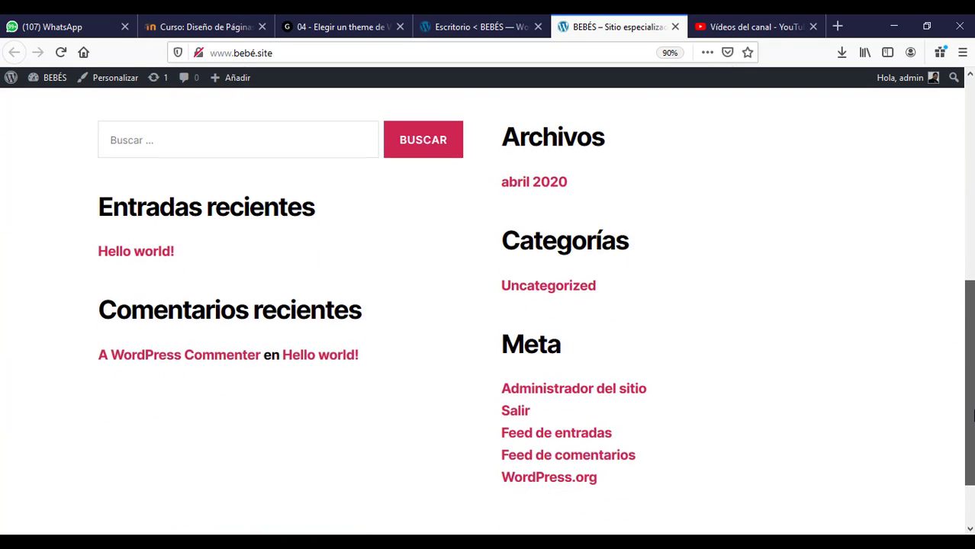
scroll(970, 529, "up", 8)
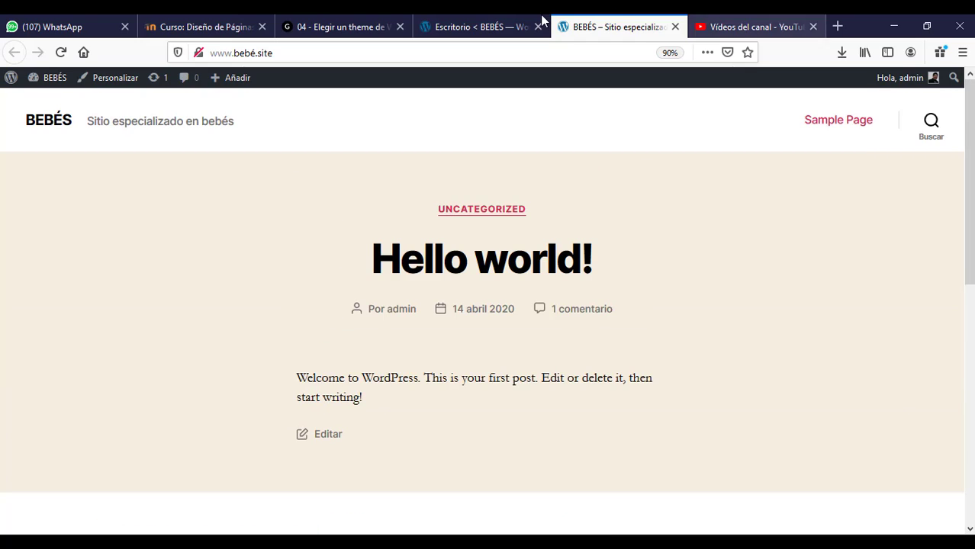
left_click(473, 28)
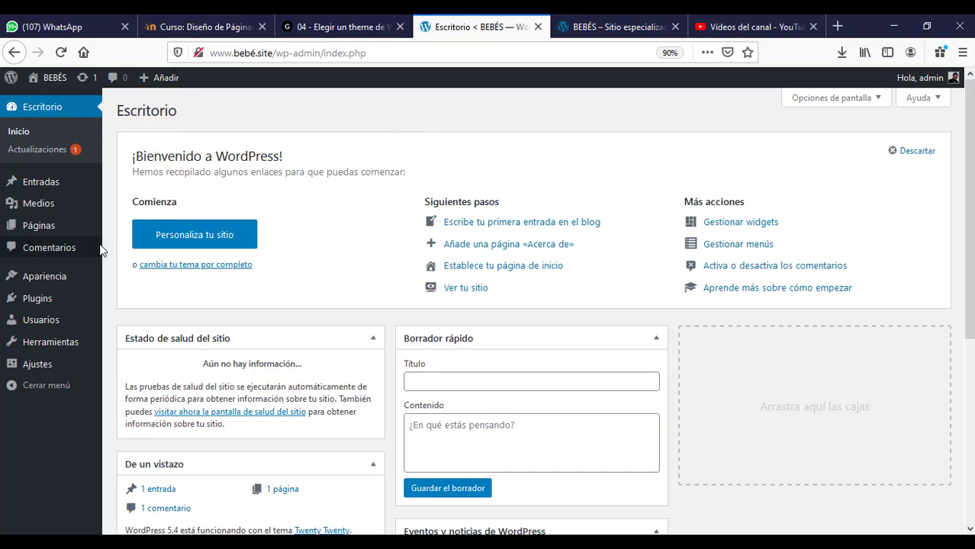
Open the installed themes, check the site's current design, and activate the Twenty Seventeen theme.
mouse_move(31, 283)
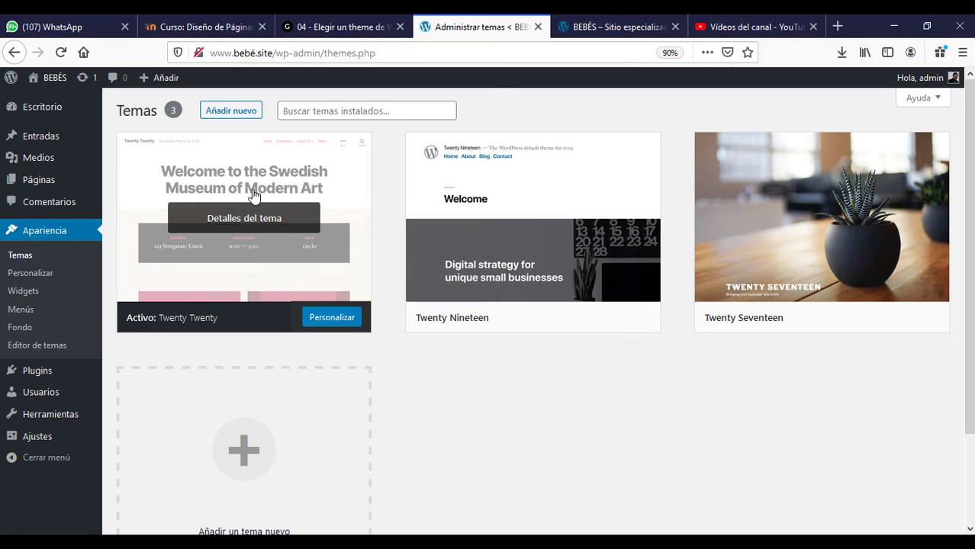
left_click(605, 29)
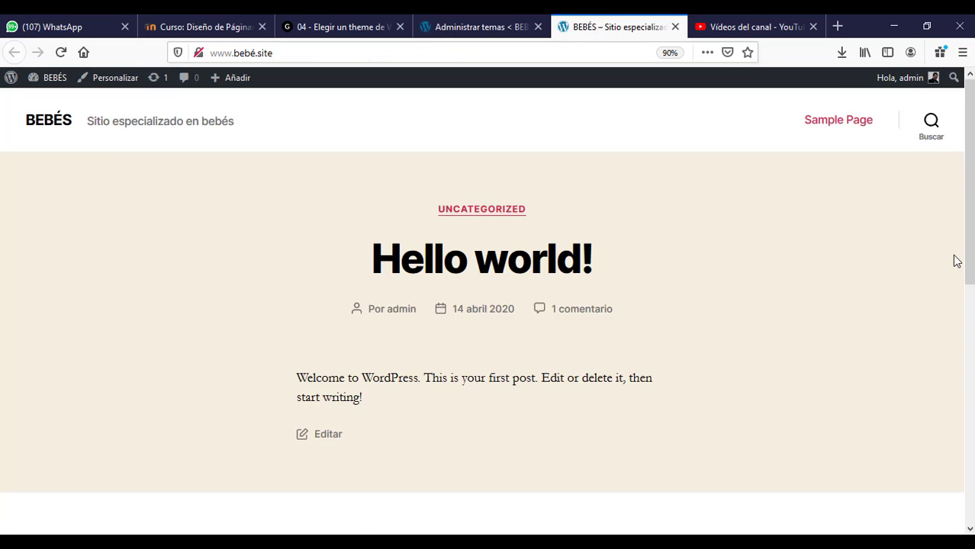
scroll(967, 259, "down", 2)
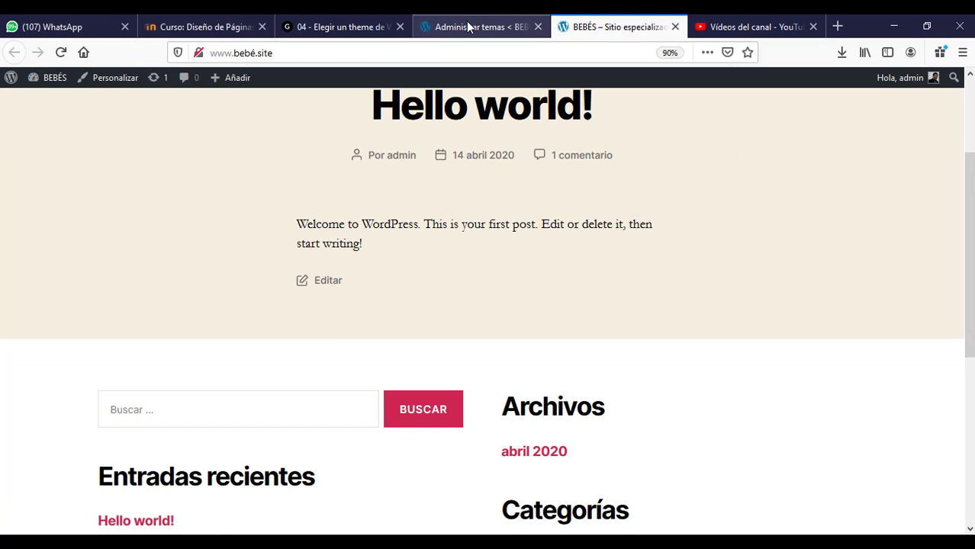
left_click(469, 26)
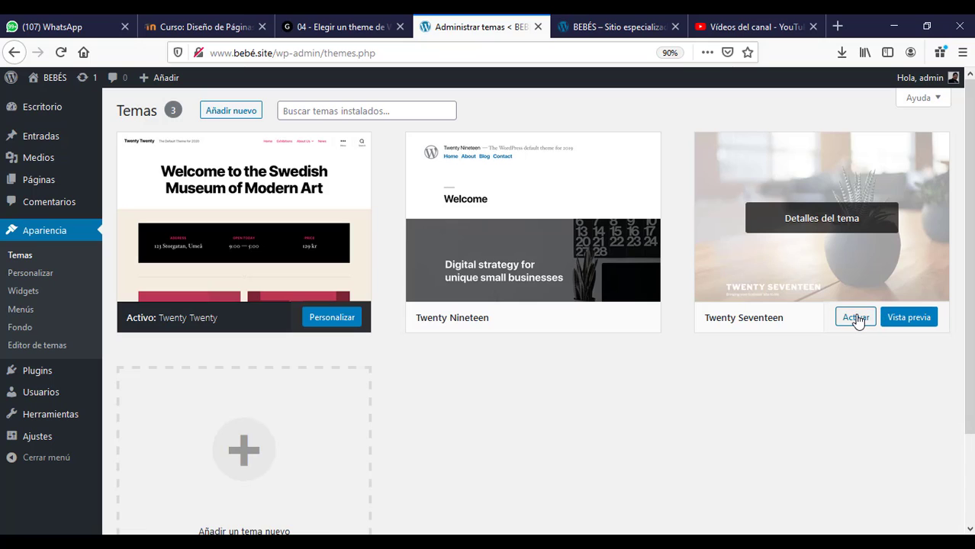
left_click(855, 318)
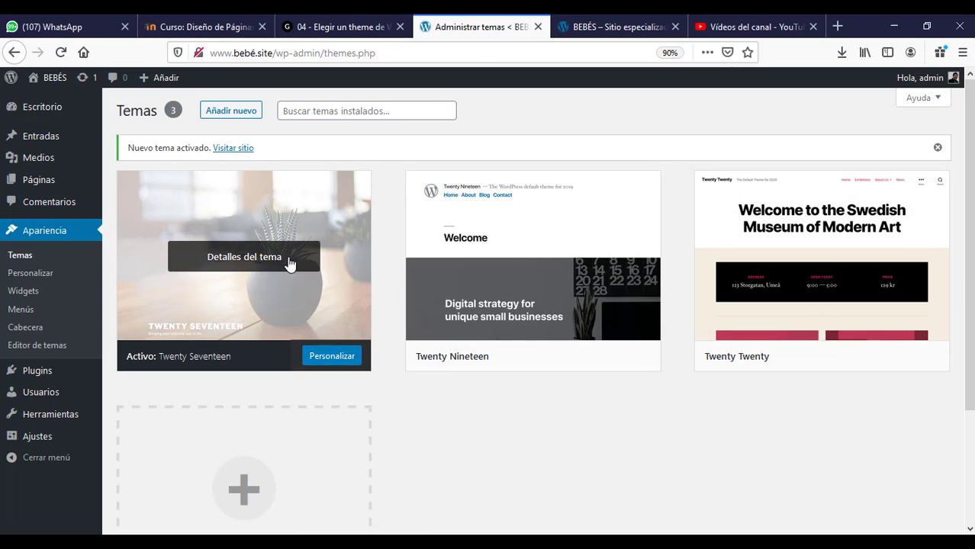
Inspect the public homepage with the Twenty Seventeen theme and return to theme management.
left_click(614, 29)
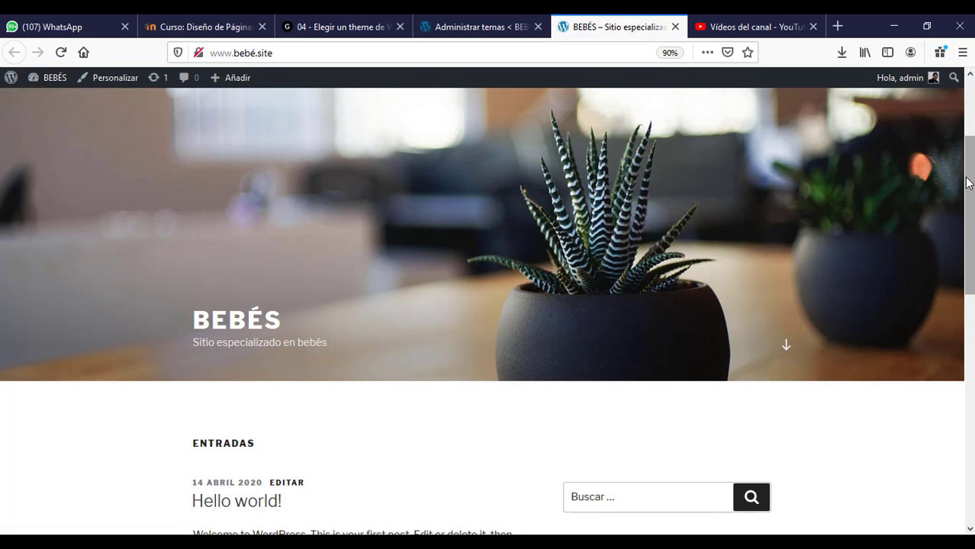
left_click_drag(969, 183, 971, 77)
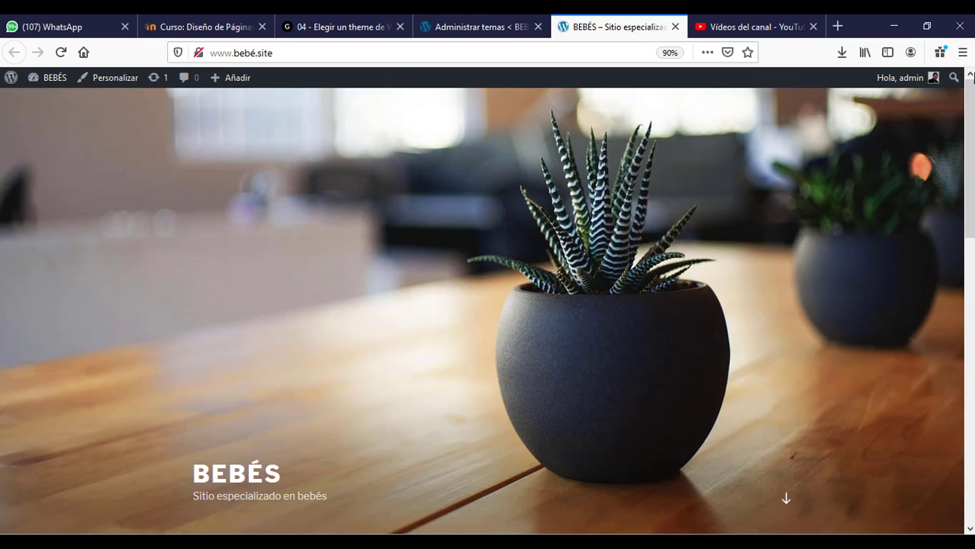
left_click(475, 27)
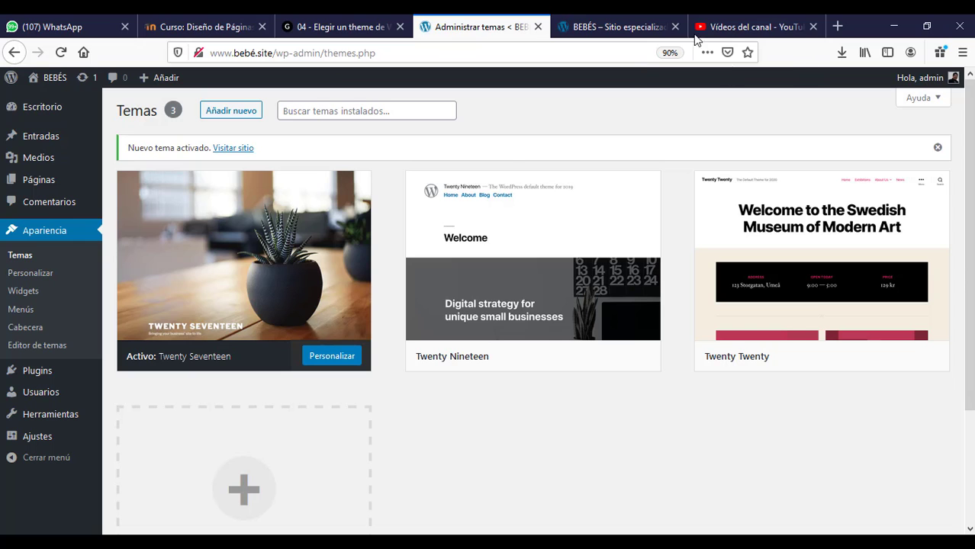
Open the page for adding new themes and browse the featured themes from start to end.
mouse_move(283, 233)
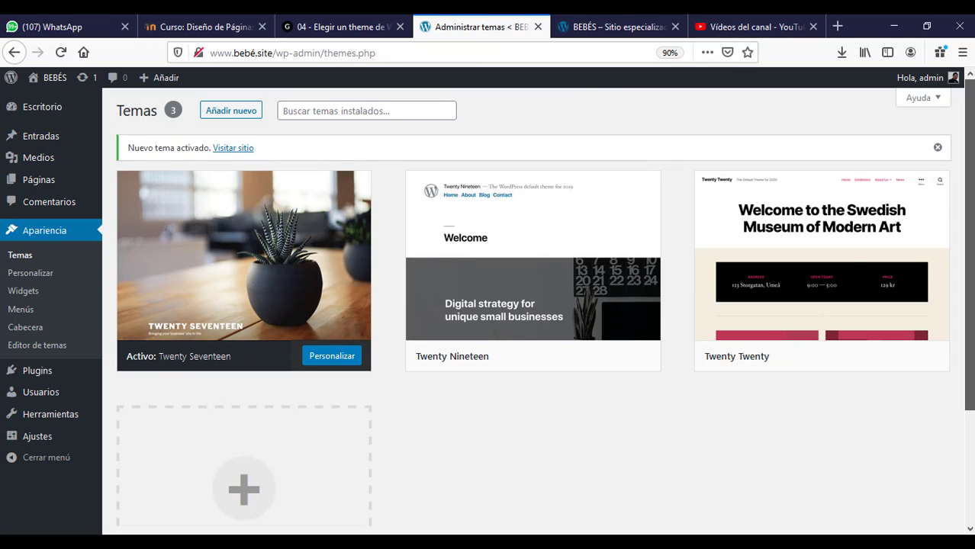
left_click(233, 113)
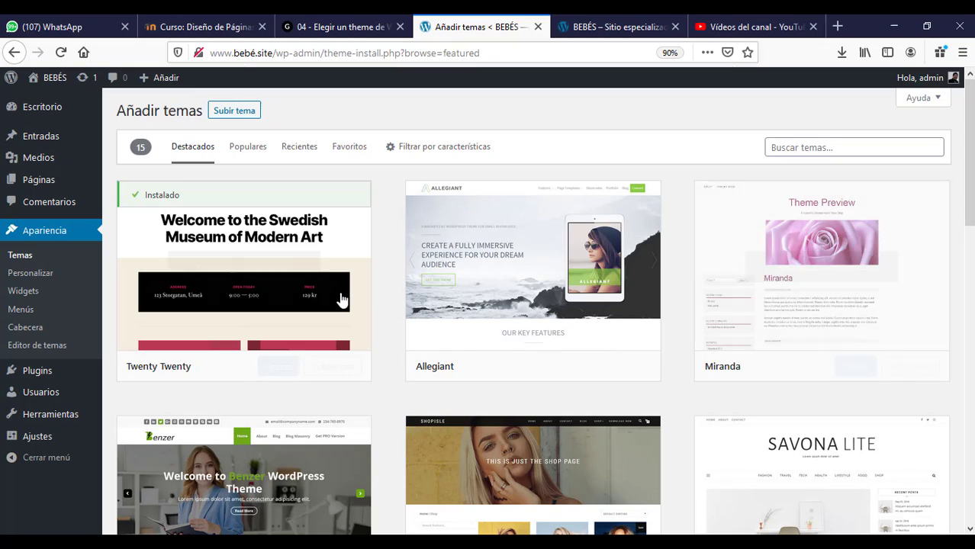
mouse_move(227, 269)
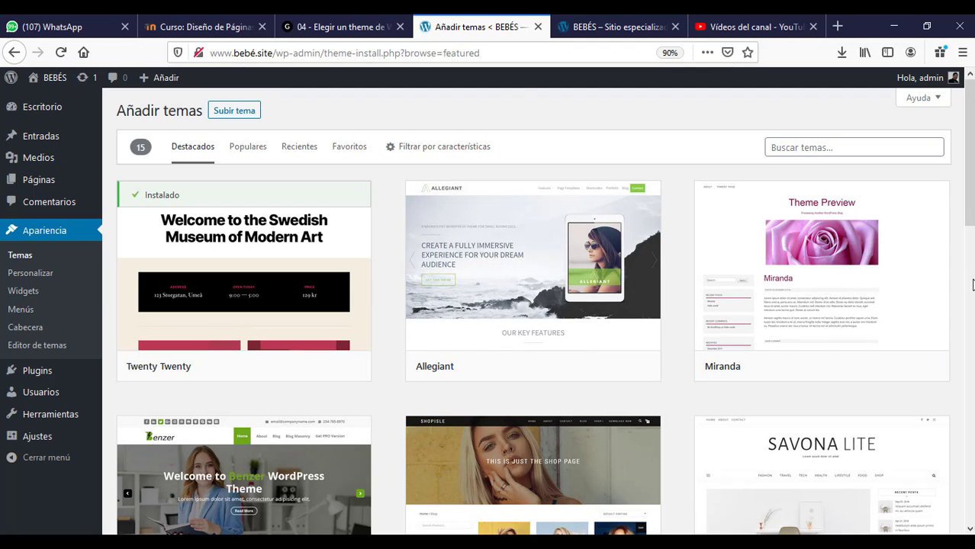
left_click_drag(971, 213, 971, 517)
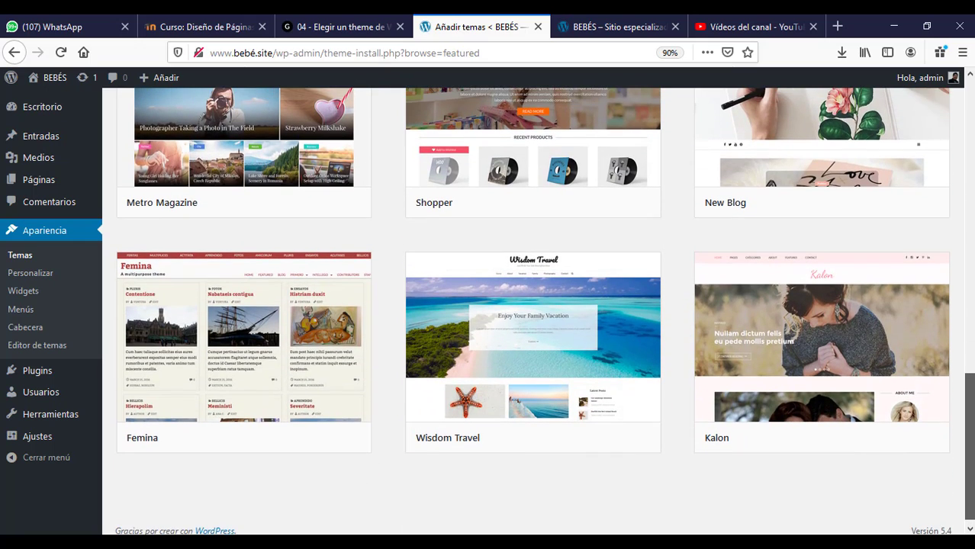
left_click_drag(971, 516, 963, 319)
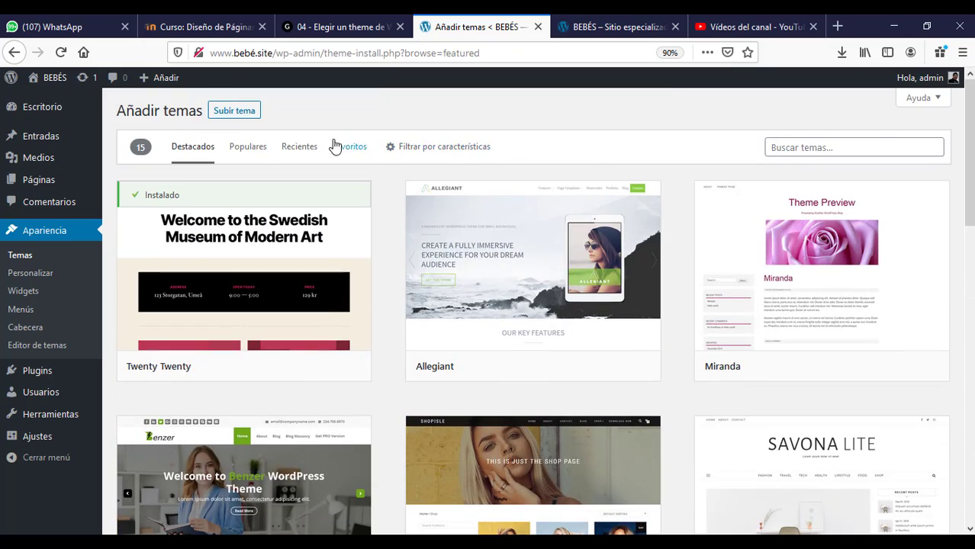
Browse the popular themes available for installation, going well down the list and back to its start.
left_click(241, 151)
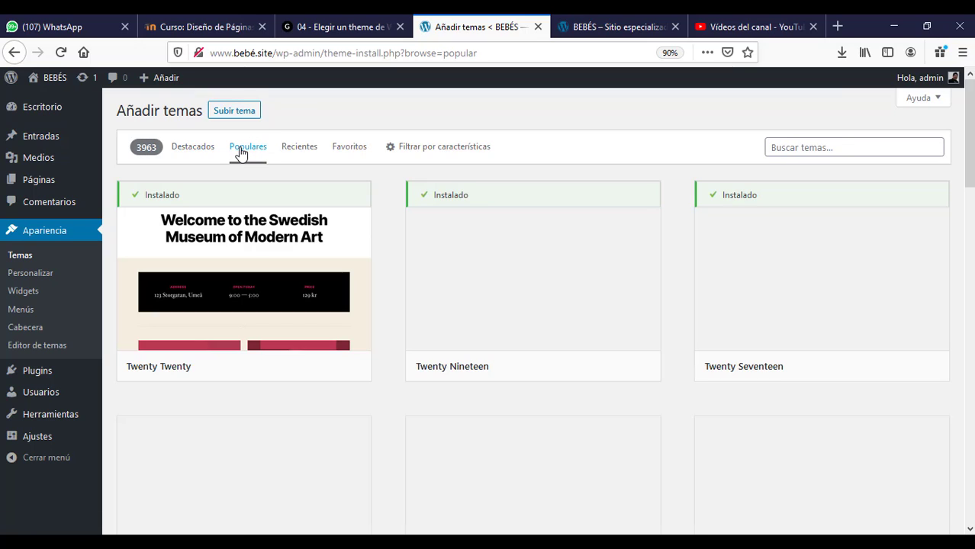
scroll(532, 306, "down", 5)
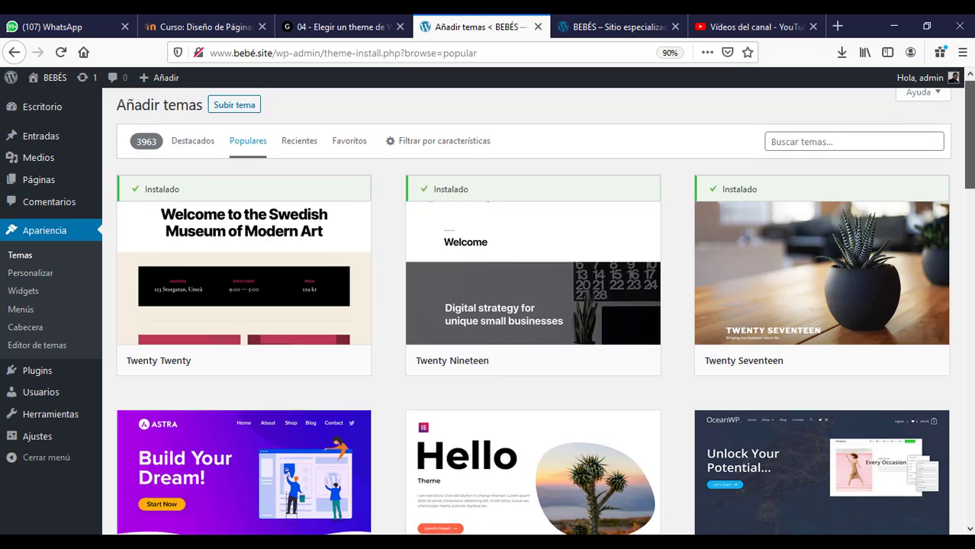
scroll(532, 305, "down", 6)
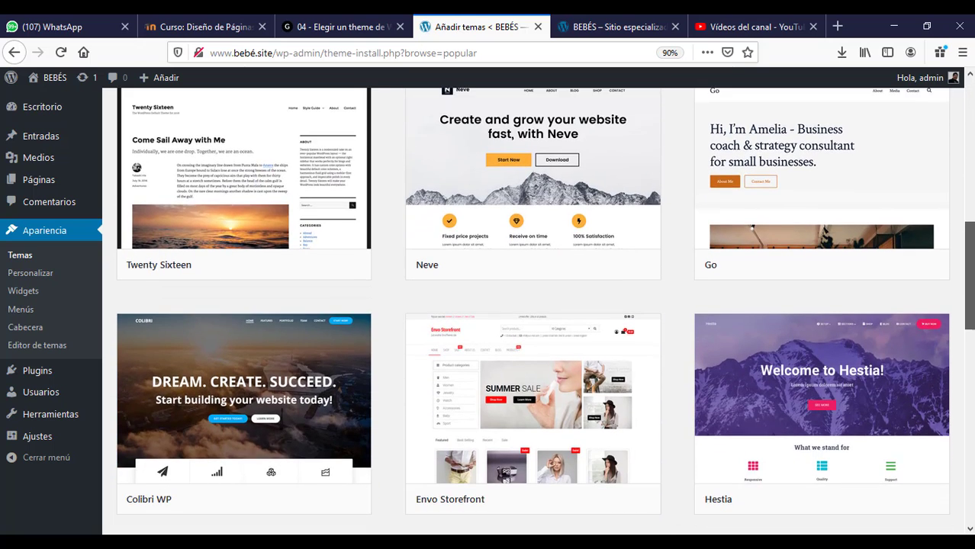
scroll(532, 305, "down", 4)
scroll(533, 305, "down", 12)
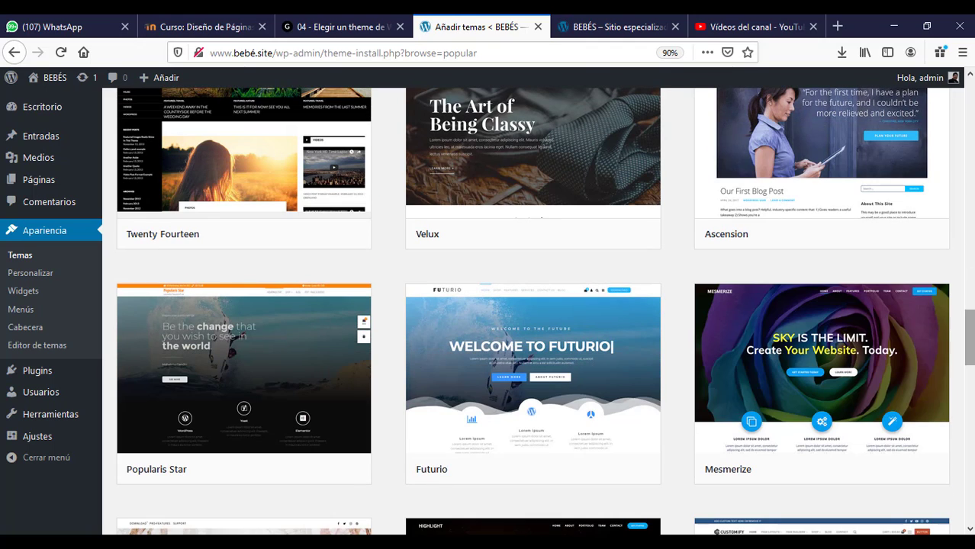
left_click_drag(972, 327, 971, 367)
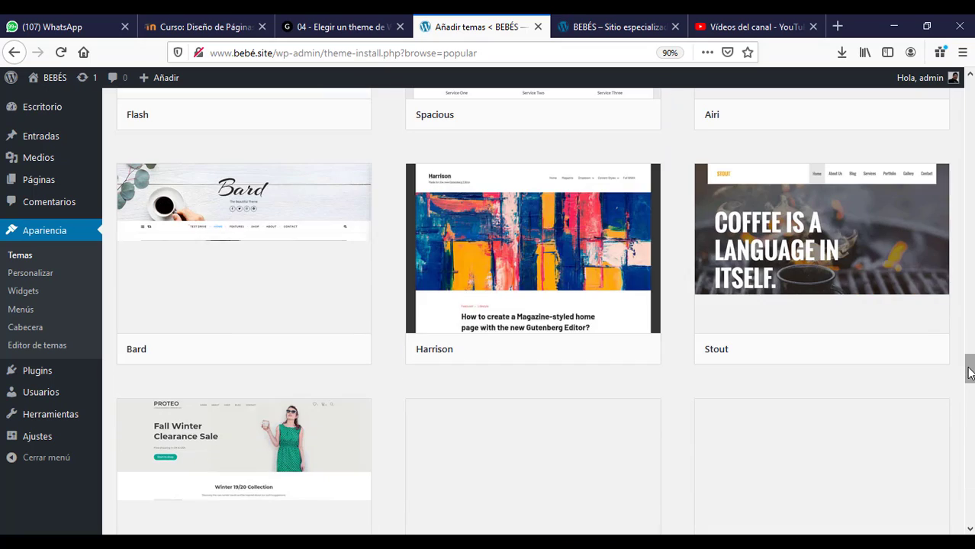
left_click_drag(970, 370, 971, 91)
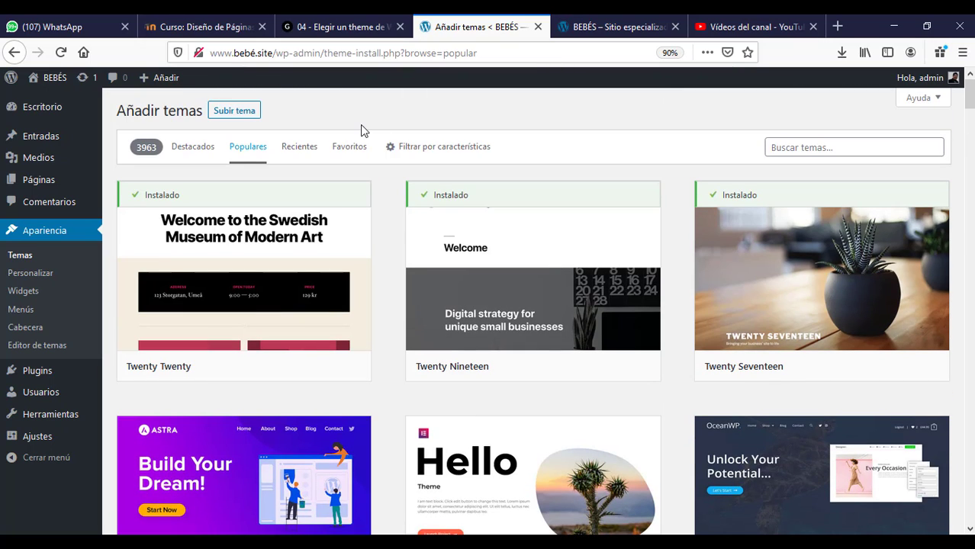
Browse the most recent themes available for installation and return to the start of the list.
left_click(298, 149)
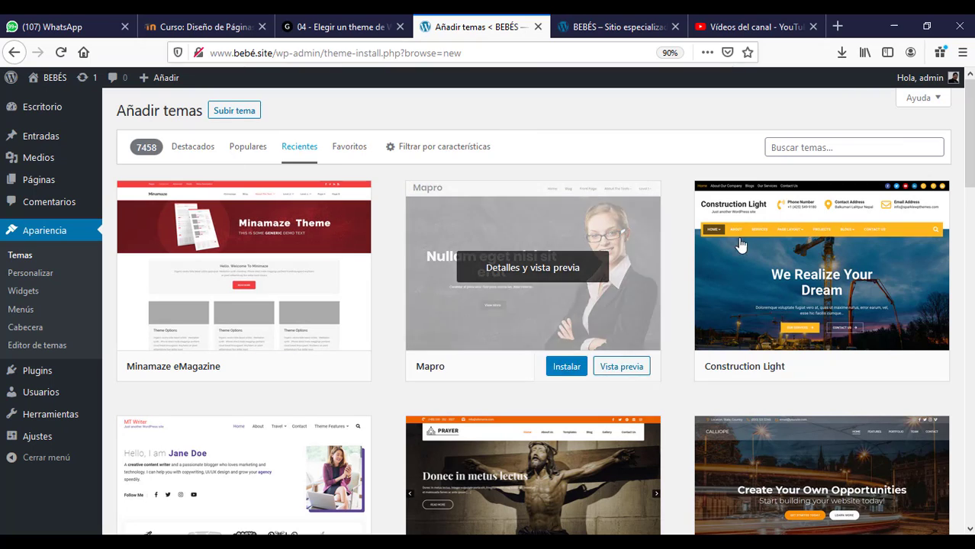
scroll(965, 232, "down", 2)
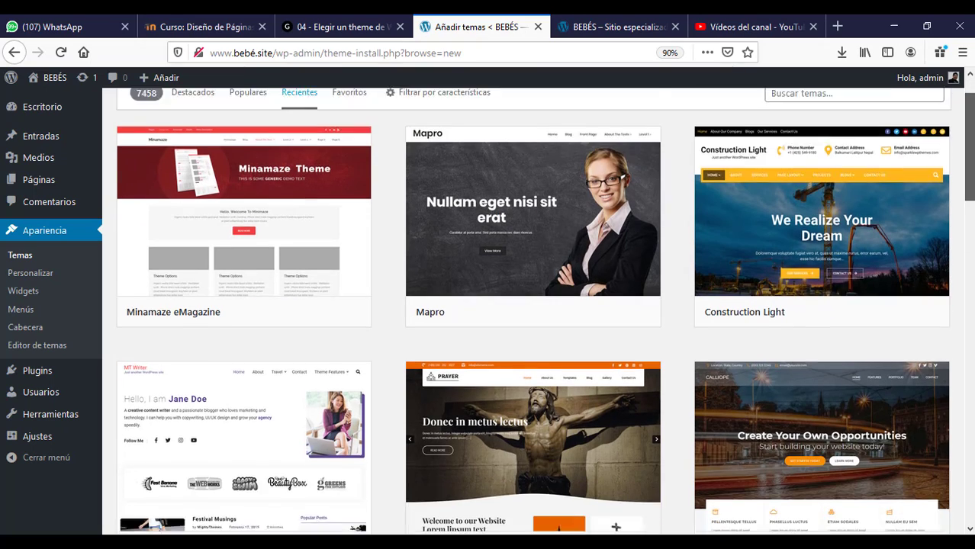
scroll(534, 312, "down", 12)
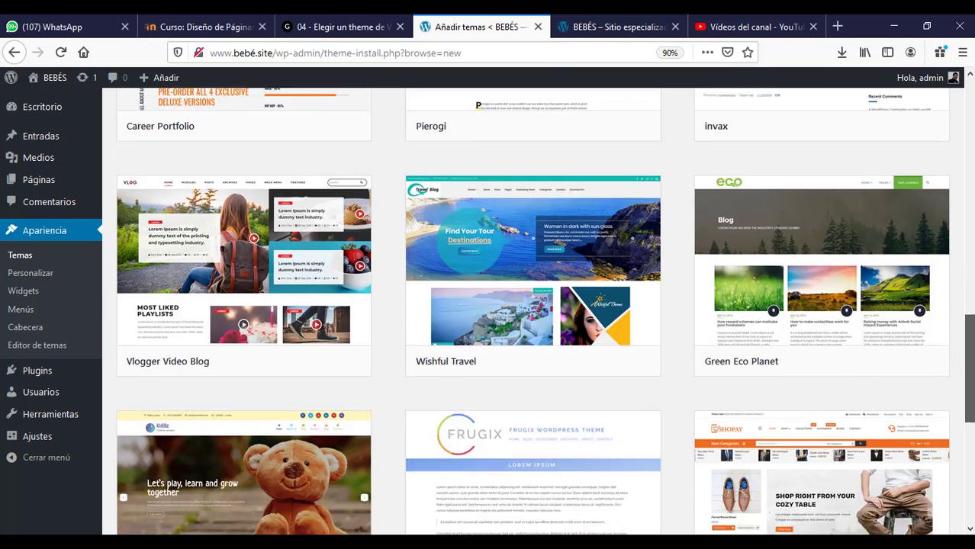
scroll(534, 311, "down", 5)
key("Home")
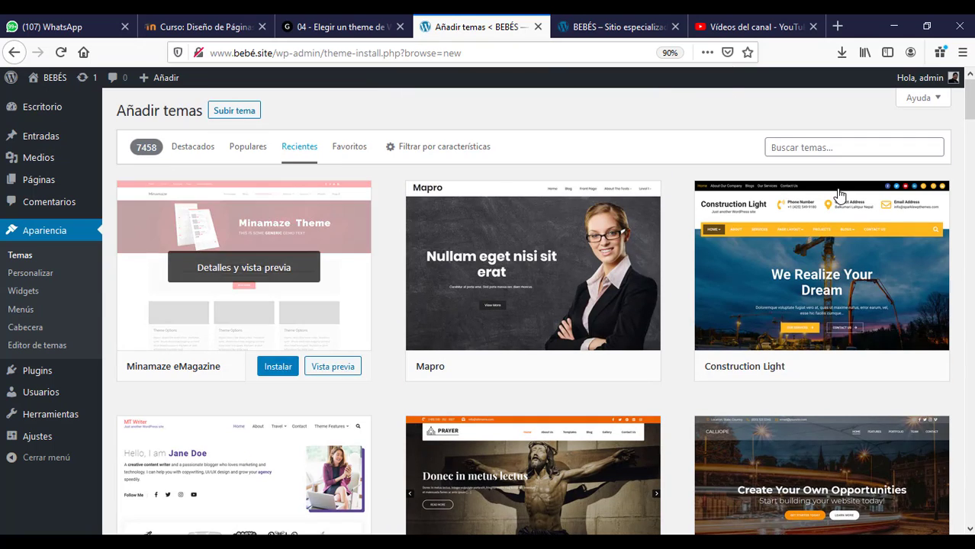
Search the available themes for "education" and look through the matching designs.
left_click(808, 148)
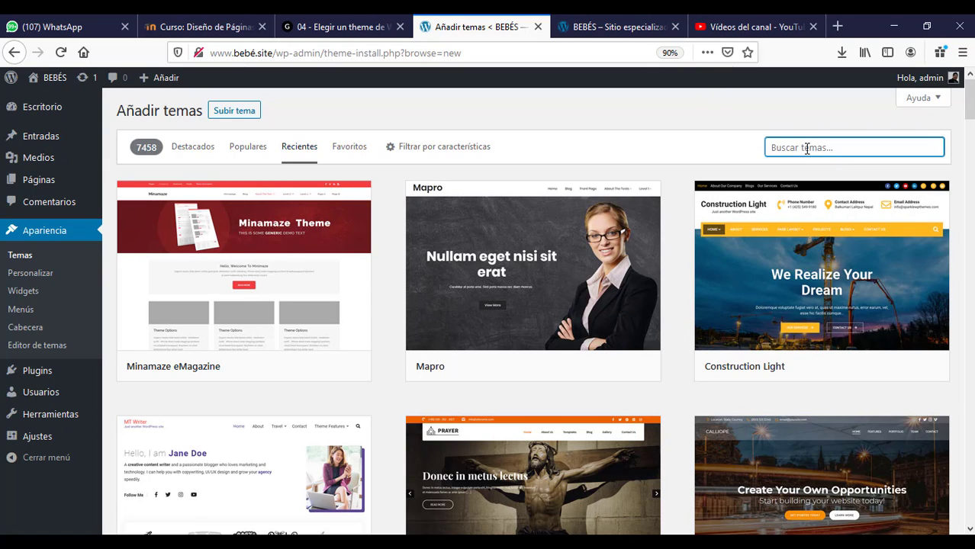
type("education")
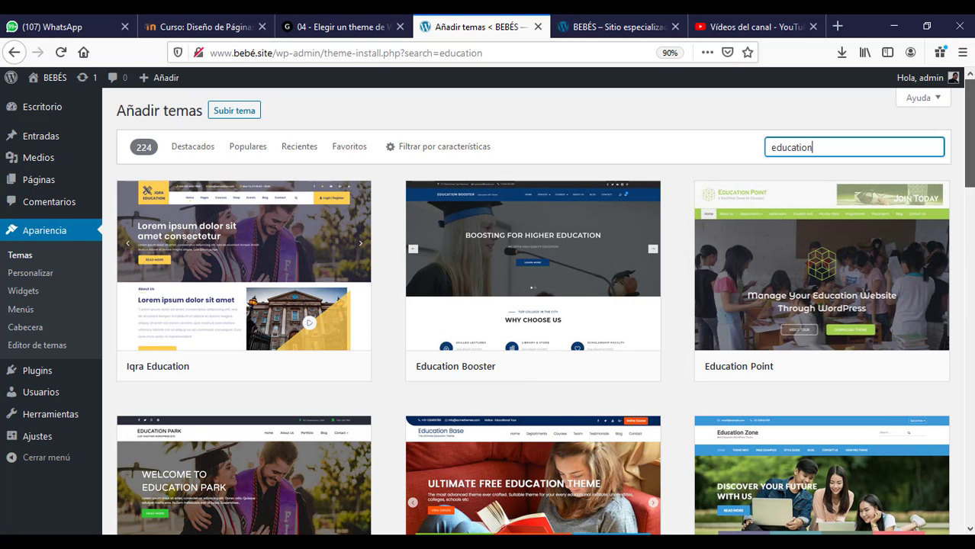
scroll(534, 305, "down", 4)
scroll(545, 312, "down", 15)
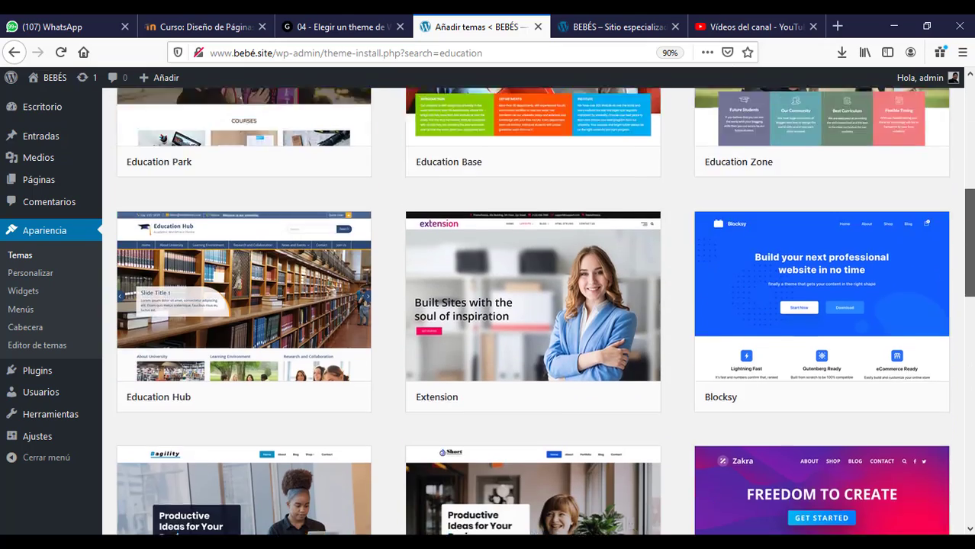
scroll(382, 167, "up", 20)
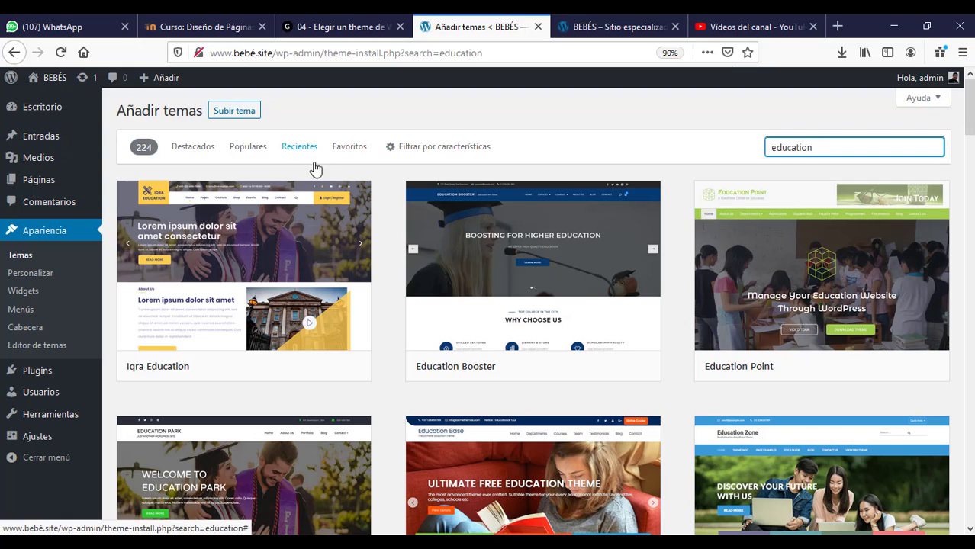
Check the favourite themes section, and filter the theme directory by Vacaciones, Colores personalizados, Imagen de cabecera, Entrada fija and Diseño en cuadrícula.
left_click(353, 148)
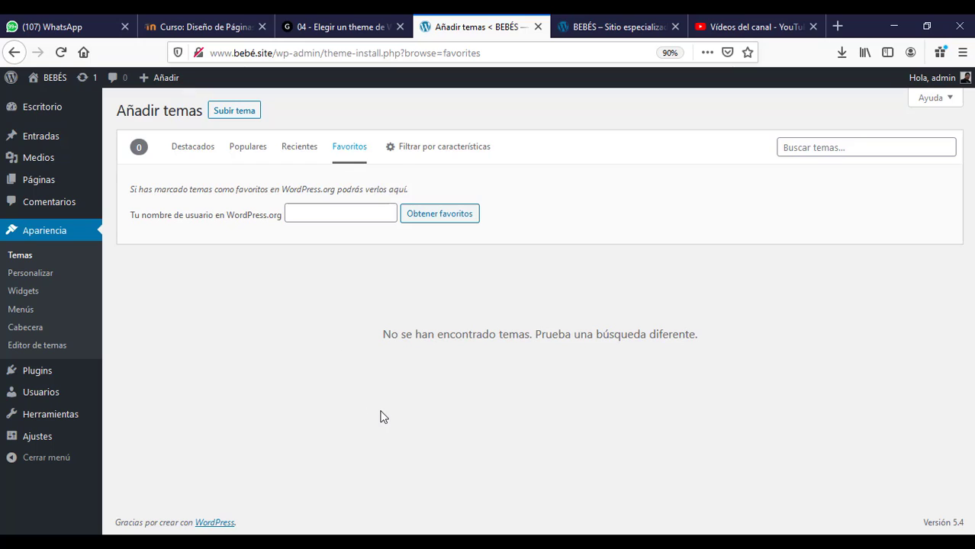
left_click(464, 152)
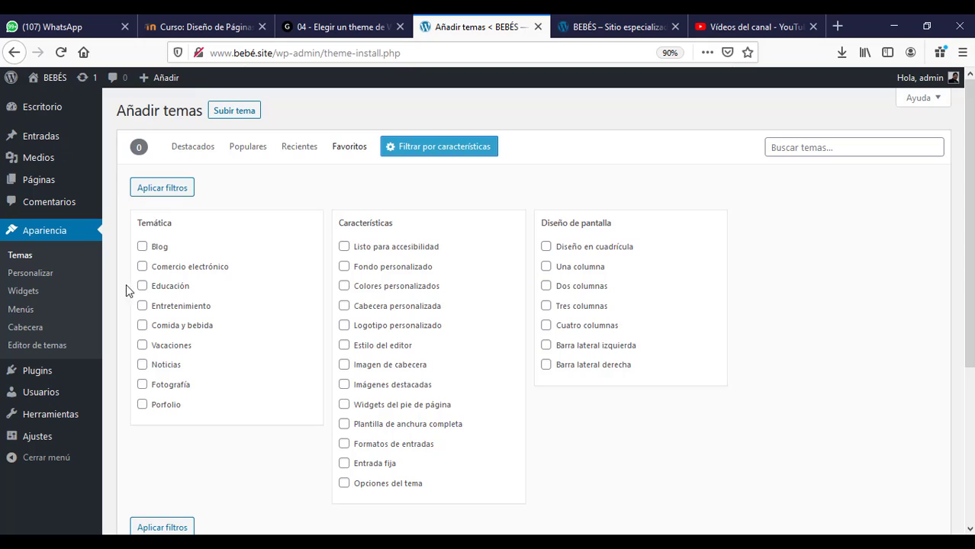
left_click(143, 346)
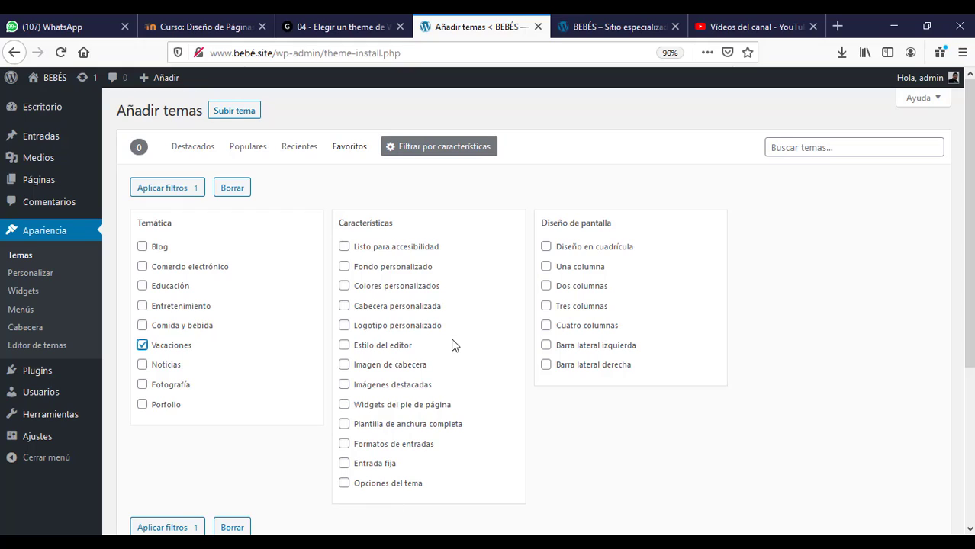
left_click(344, 468)
left_click(344, 365)
left_click(546, 246)
scroll(968, 237, "down", 1)
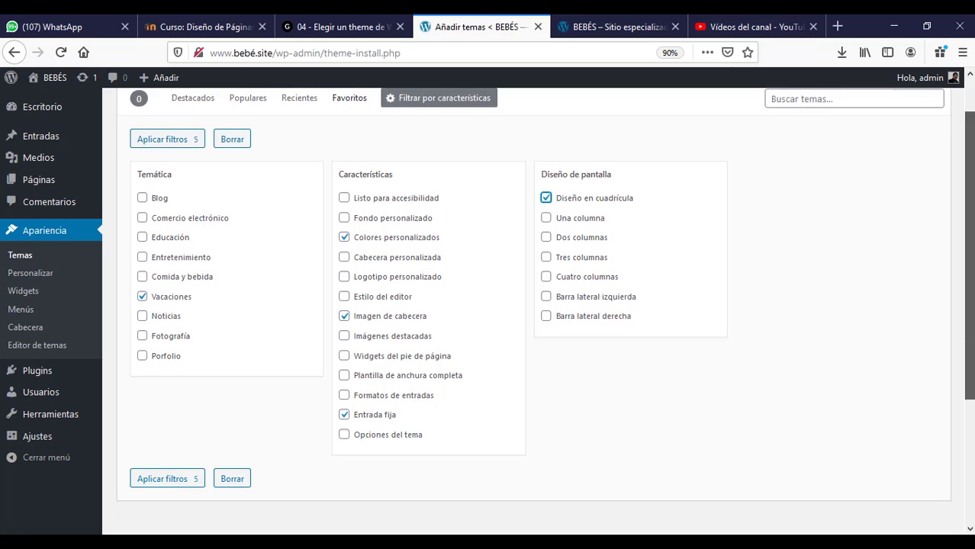
scroll(534, 306, "down", 2)
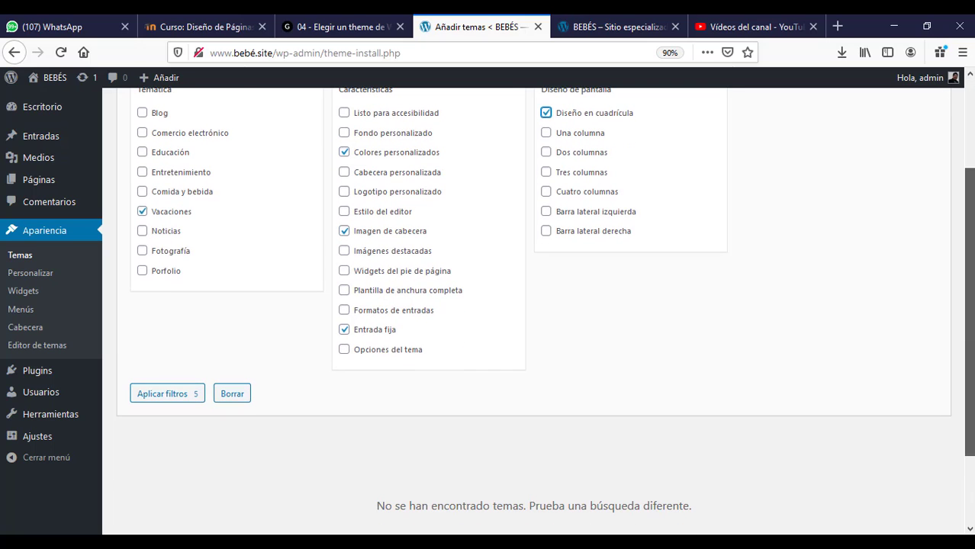
left_click(163, 394)
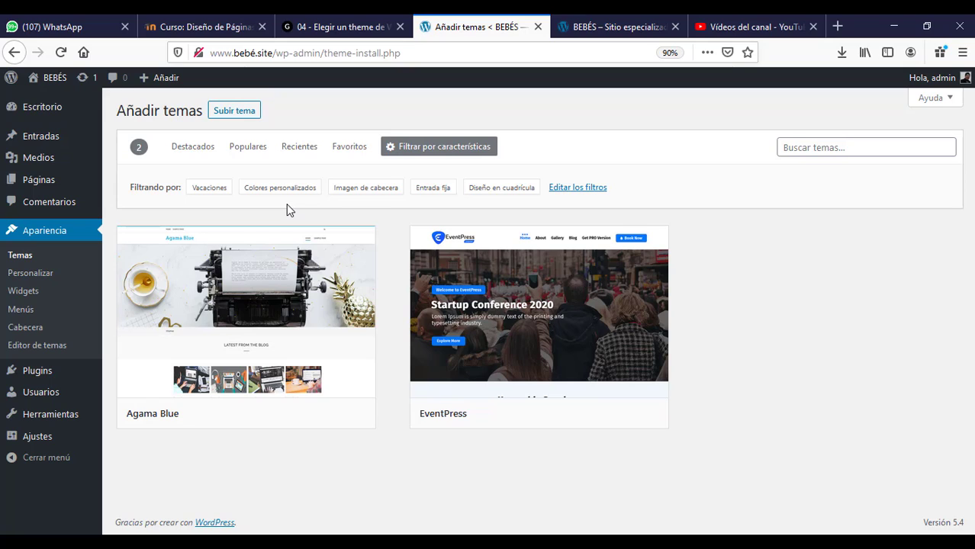
Reopen the page for adding themes from the installed themes list and show the form for uploading a .zip theme.
left_click(25, 262)
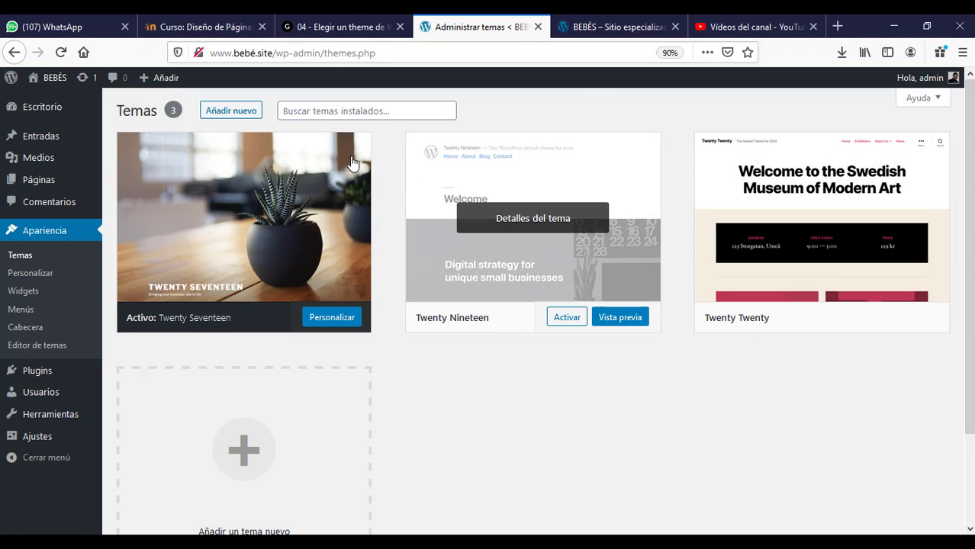
left_click(231, 112)
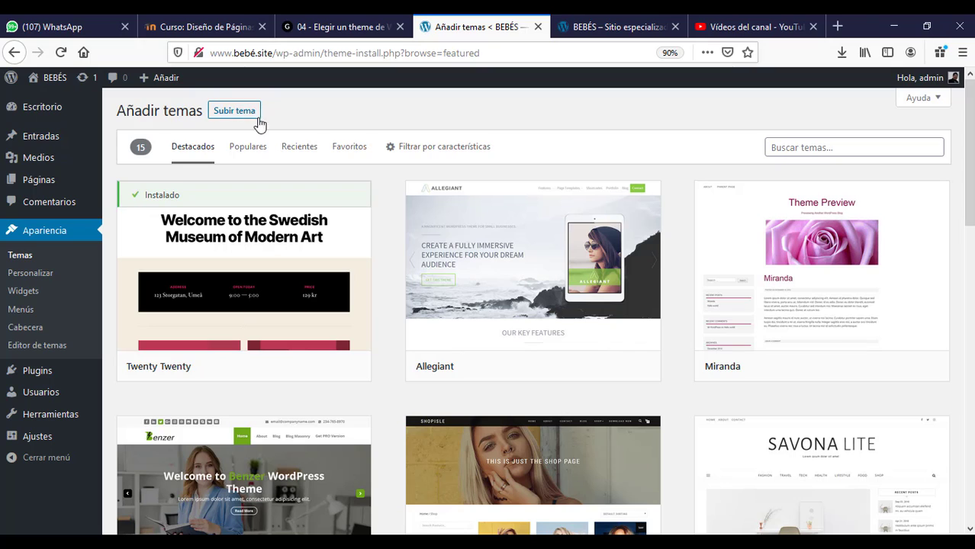
left_click(231, 113)
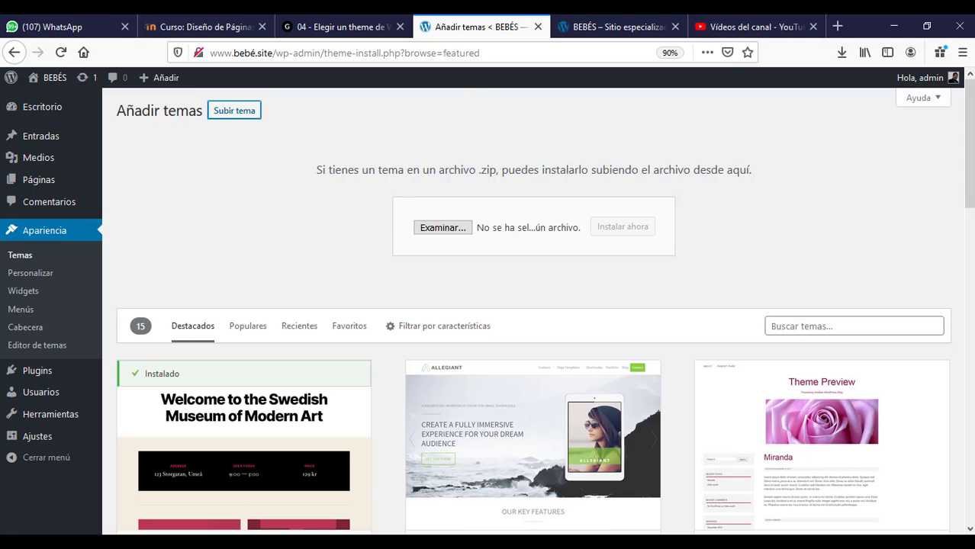
Browse the featured themes listed below the upload form and return to the start of the list.
scroll(393, 293, "down", 2)
scroll(271, 294, "up", 2)
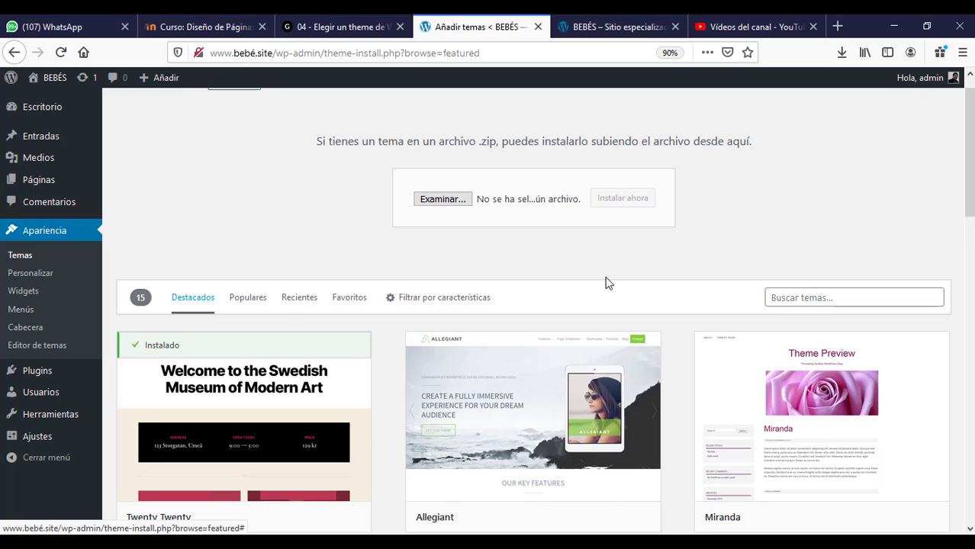
scroll(605, 280, "down", 3)
scroll(910, 202, "down", 3)
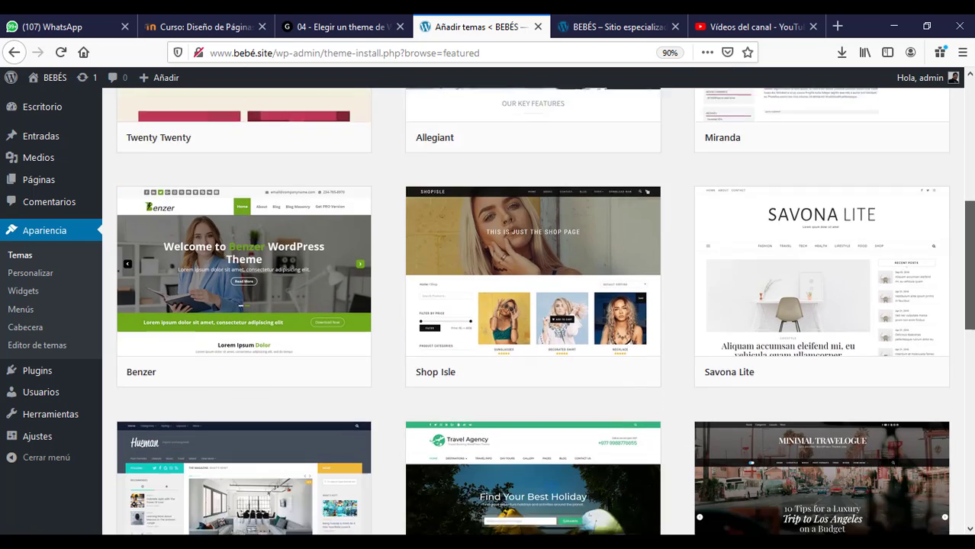
scroll(910, 202, "up", 5)
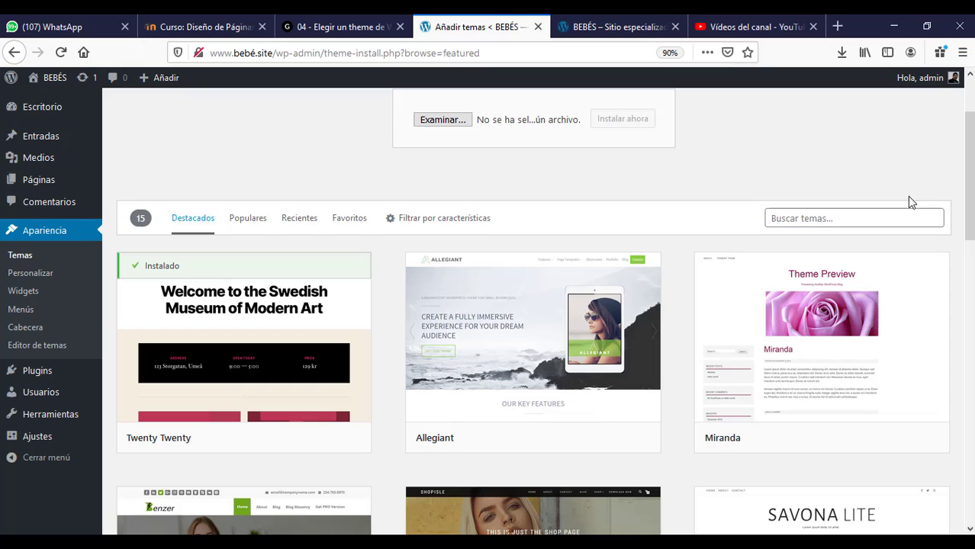
Search the available themes for "bebé".
left_click(811, 219)
type("beb")
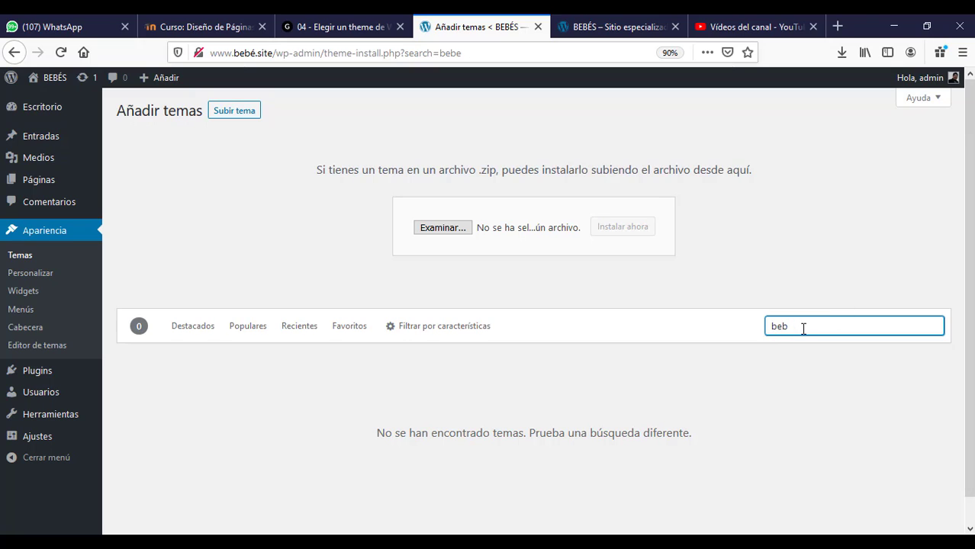
type("é")
Replace the theme search term with "ecome" and look at the matching designs.
left_click_drag(837, 329, 783, 329)
double_click(771, 325)
type("e")
key("BackSpace")
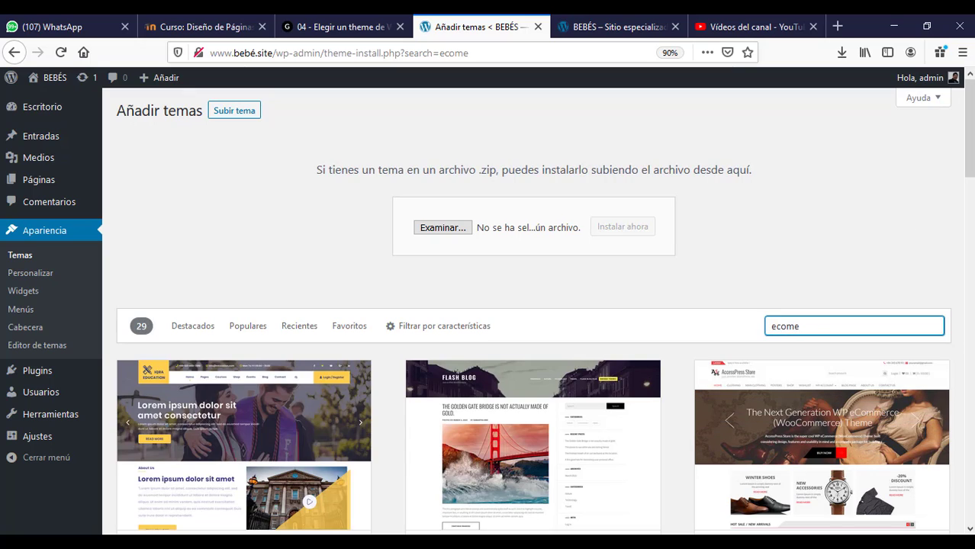
mouse_move(972, 165)
left_mouse_down()
mouse_move(972, 435)
mouse_move(973, 167)
left_mouse_up()
List the most recent themes and browse well down the list to the row containing Esfahan.
left_click(290, 328)
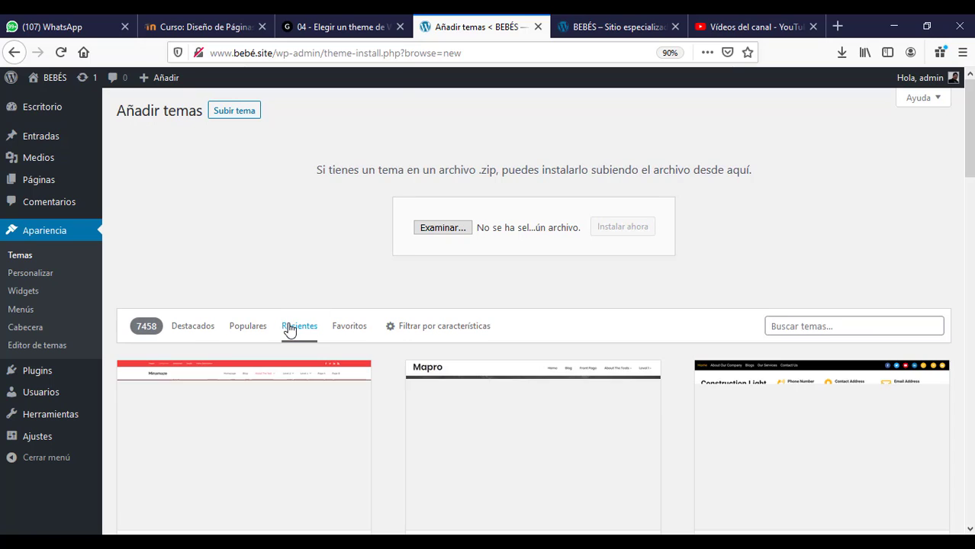
scroll(534, 305, "down", 5)
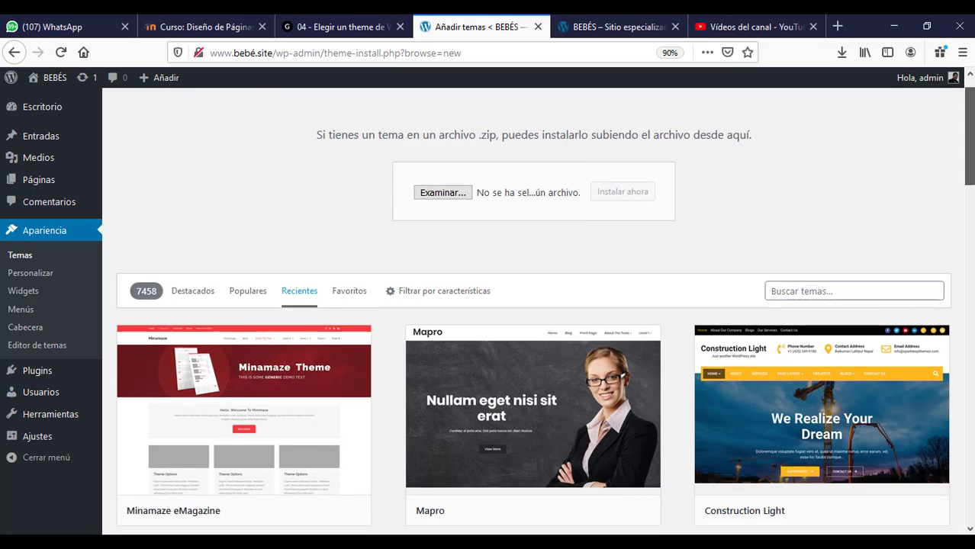
scroll(534, 305, "down", 3)
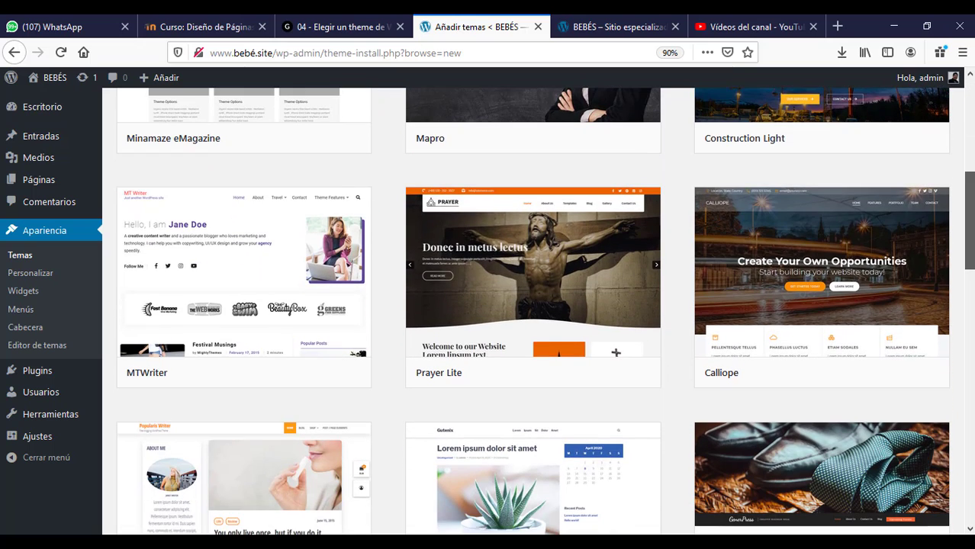
scroll(534, 306, "down", 5)
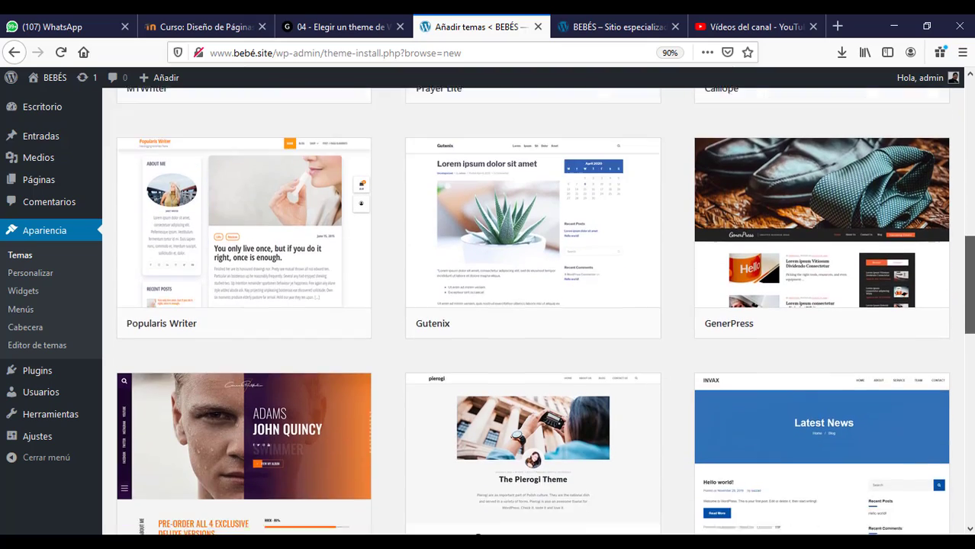
scroll(534, 305, "down", 5)
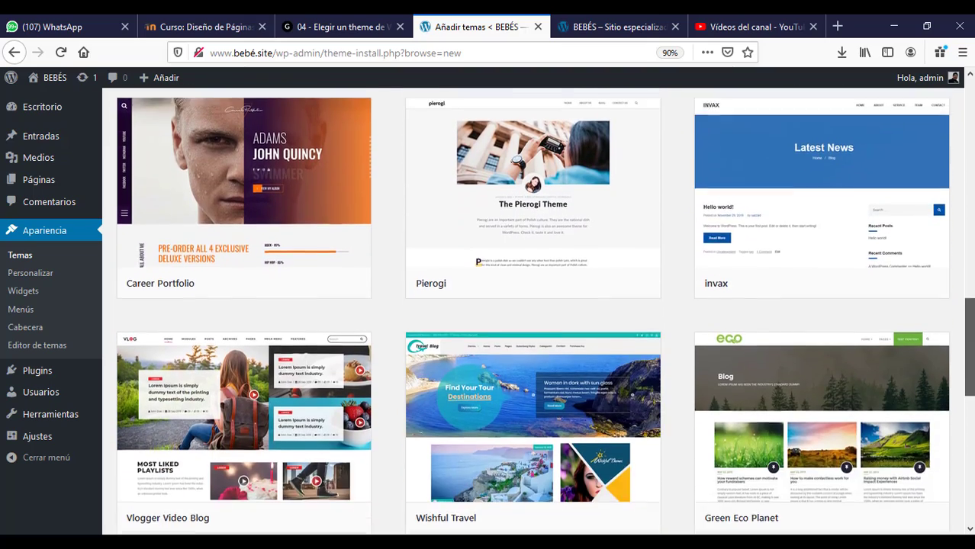
scroll(478, 246, "down", 6)
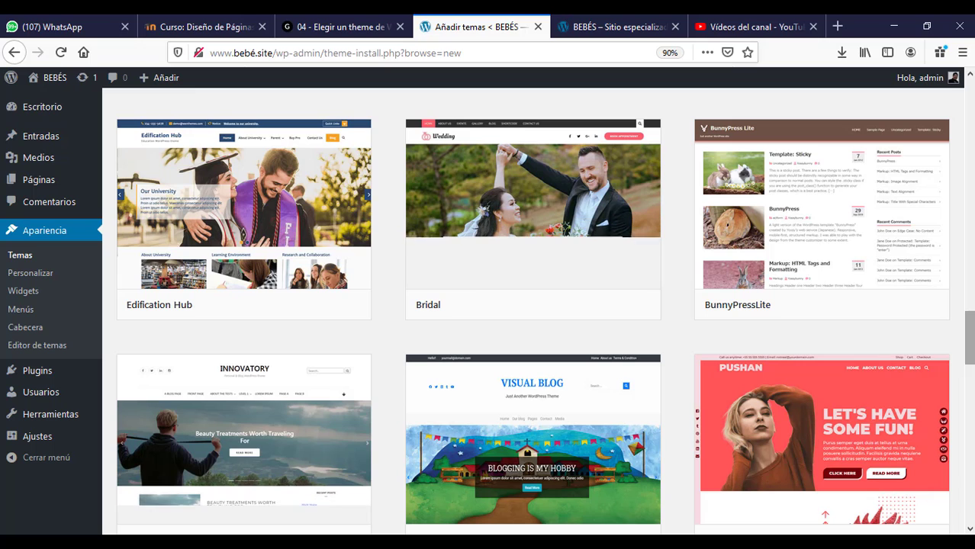
left_click_drag(972, 337, 972, 396)
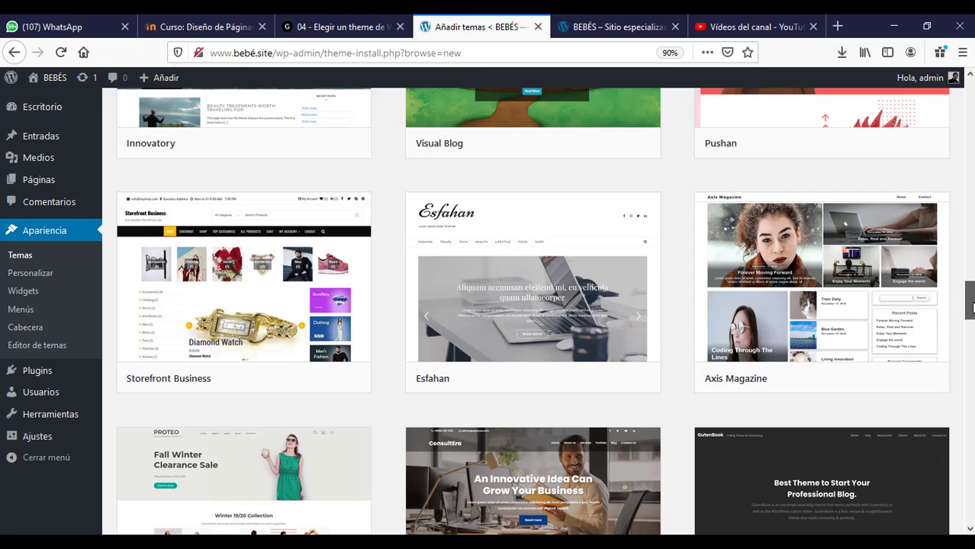
Preview the Esfahan theme, look through its demo page from start to end, and close the preview.
mouse_move(580, 293)
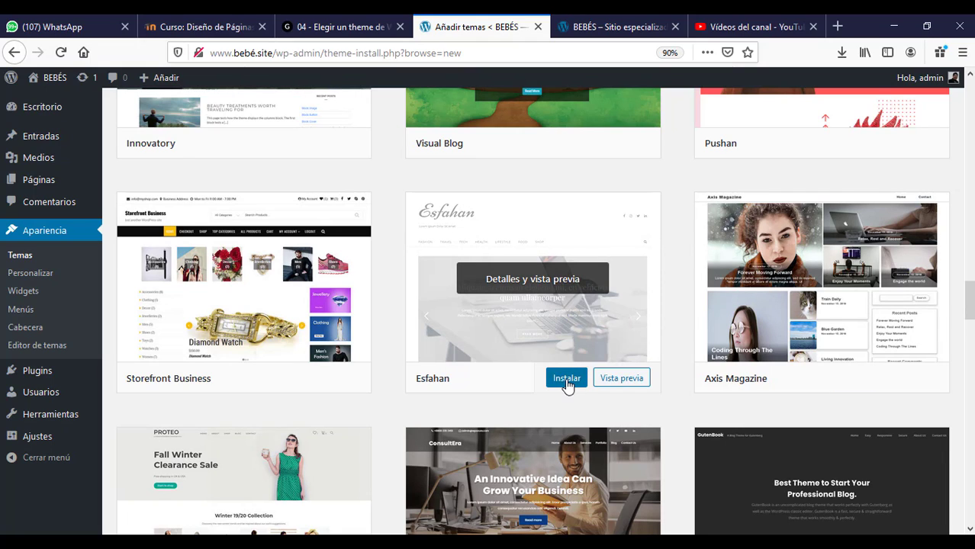
left_click(623, 379)
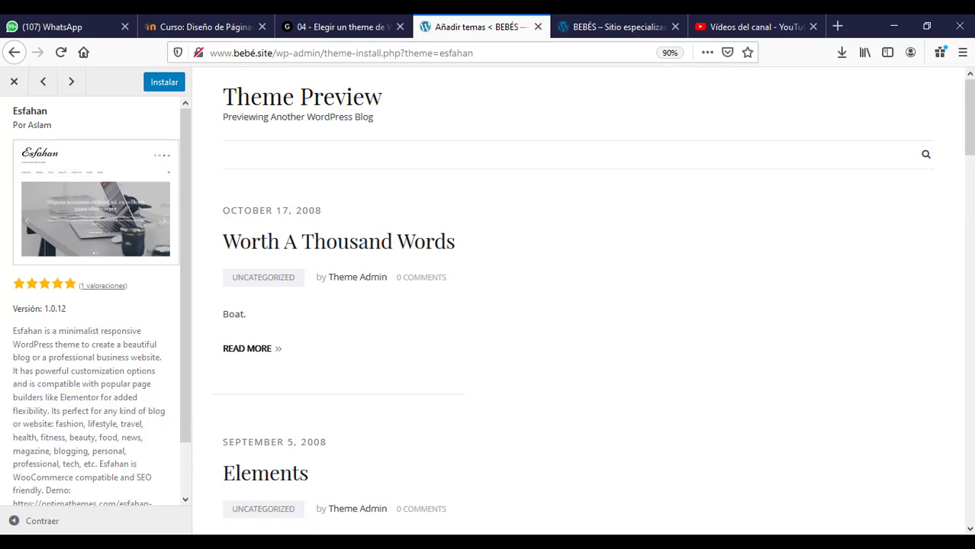
scroll(580, 305, "down", 10)
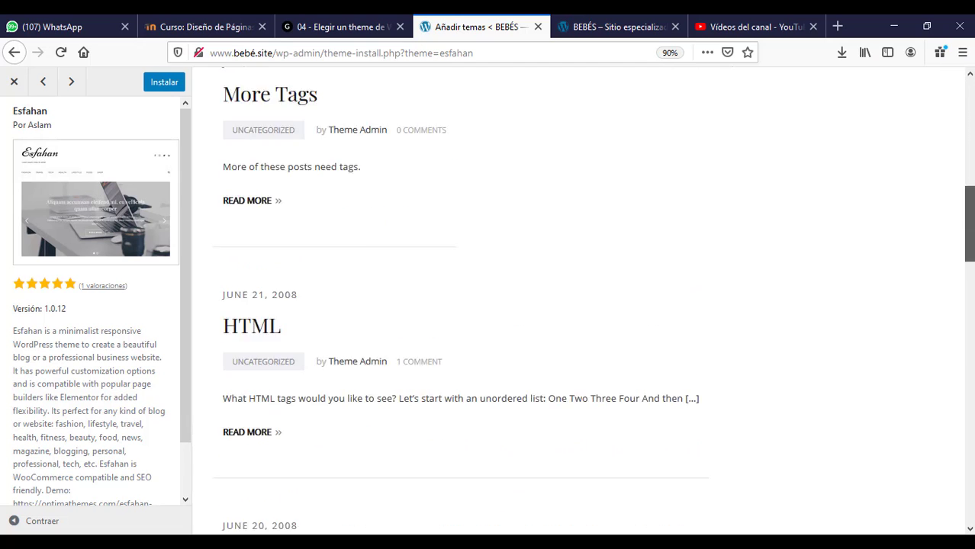
scroll(579, 306, "down", 15)
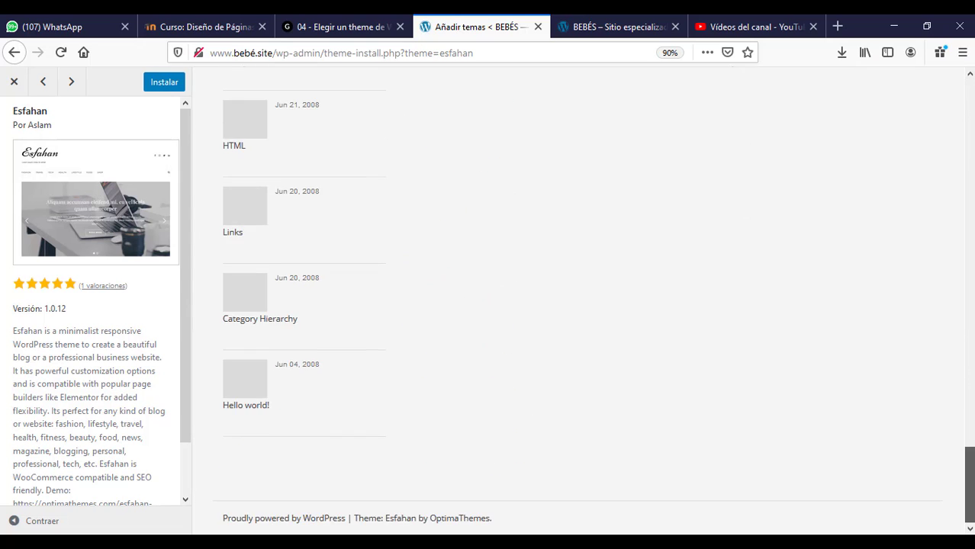
scroll(580, 305, "up", 6)
scroll(580, 305, "up", 10)
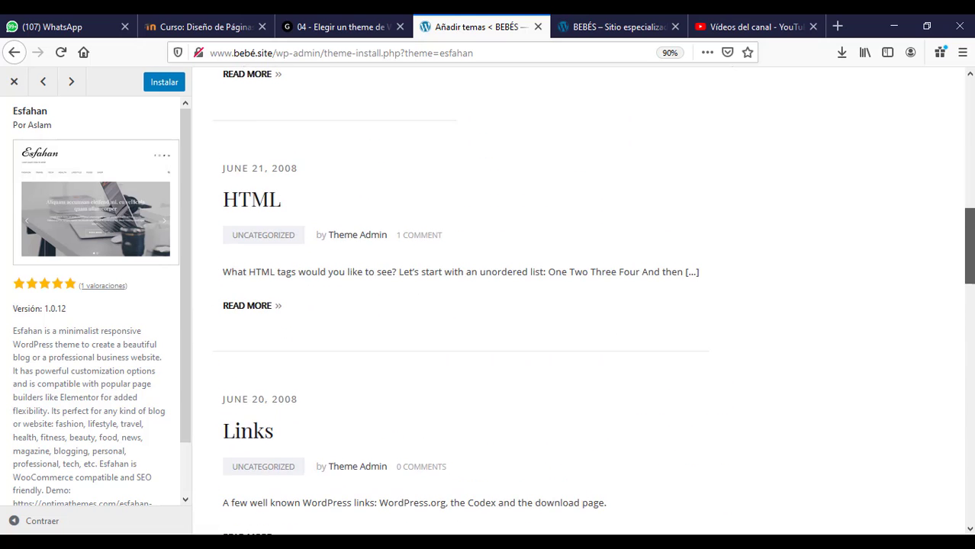
scroll(580, 306, "up", 4)
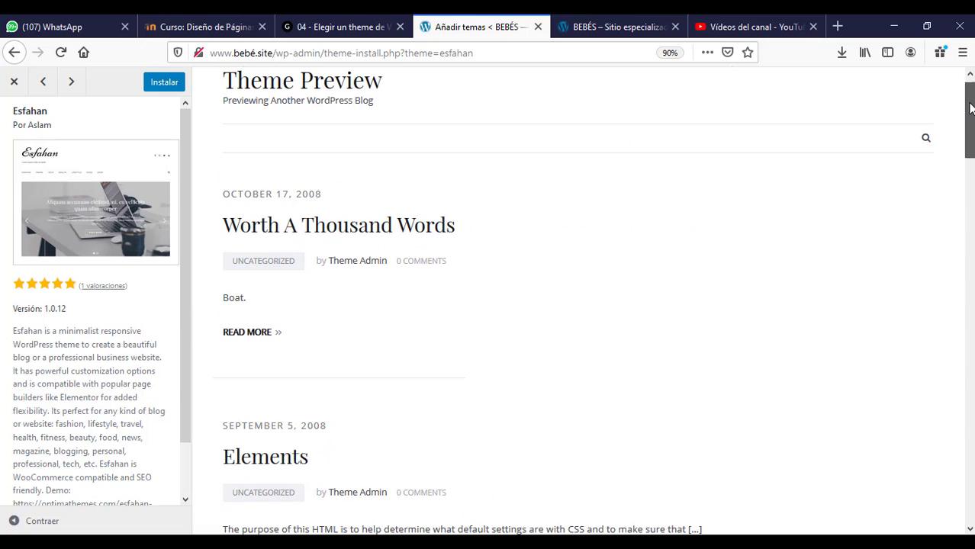
left_click(15, 84)
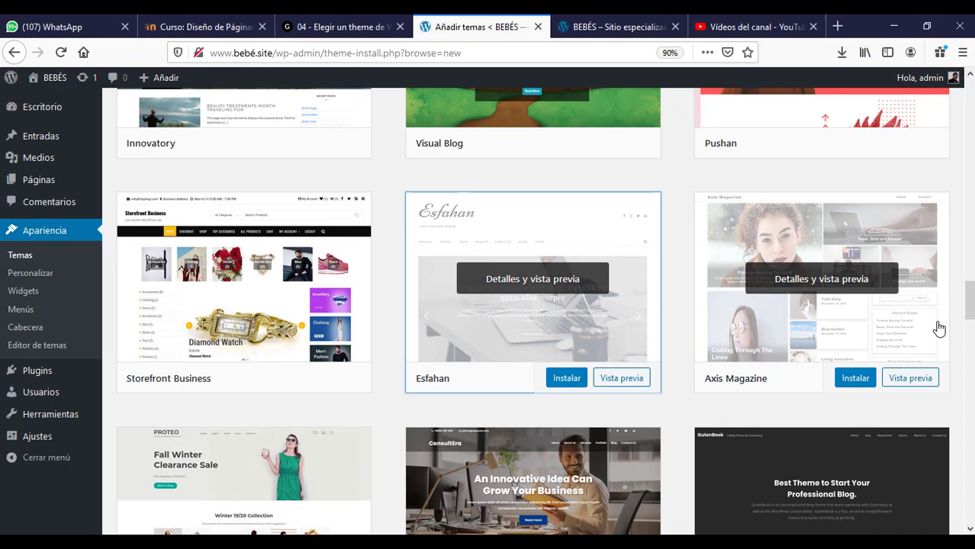
Preview the Sublime Blog theme further down the recent themes, and install it.
left_click_drag(972, 308, 972, 393)
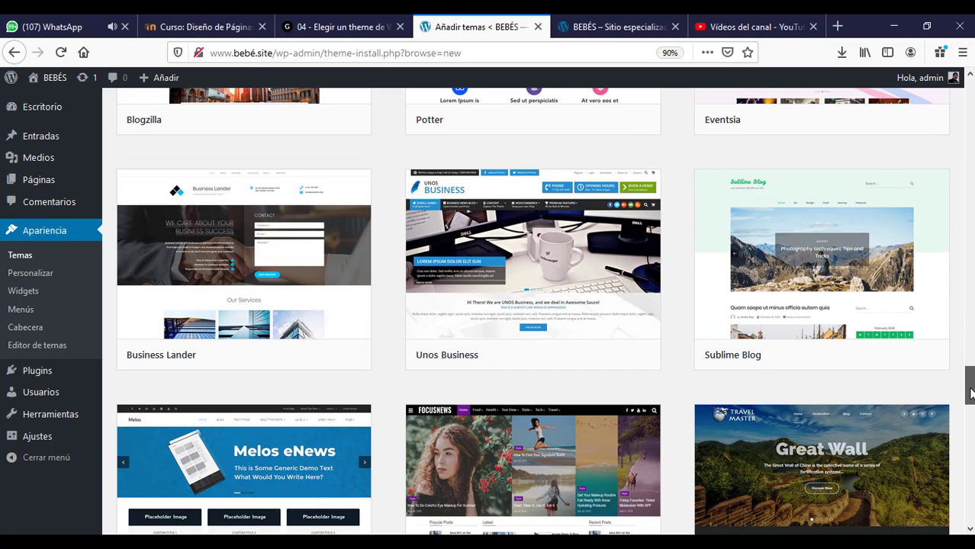
mouse_move(811, 315)
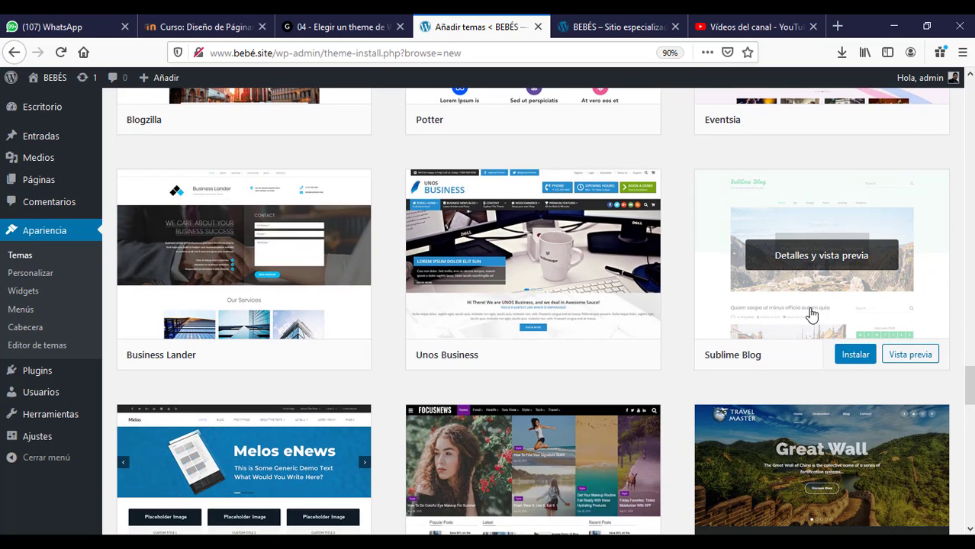
left_click(910, 356)
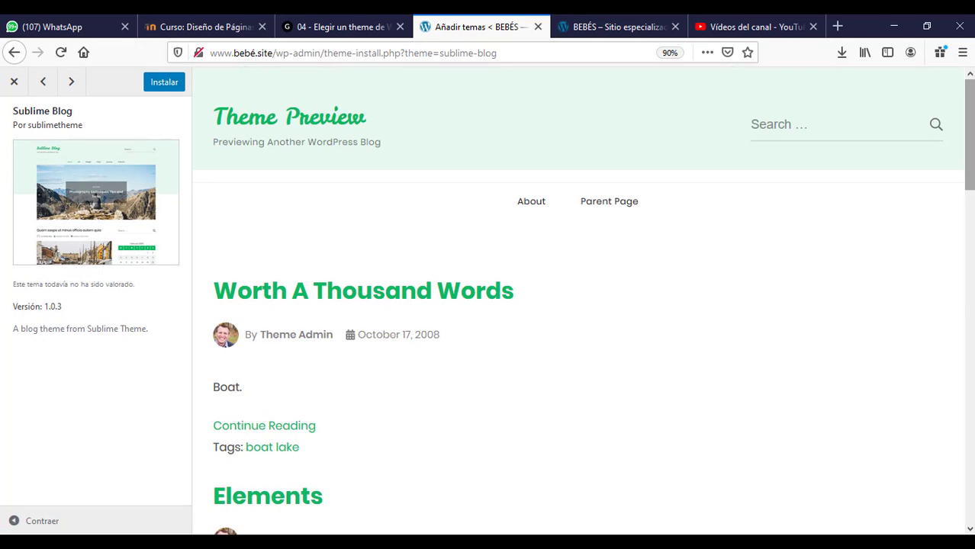
mouse_move(969, 92)
left_mouse_down()
mouse_move(971, 366)
mouse_move(971, 87)
left_mouse_up()
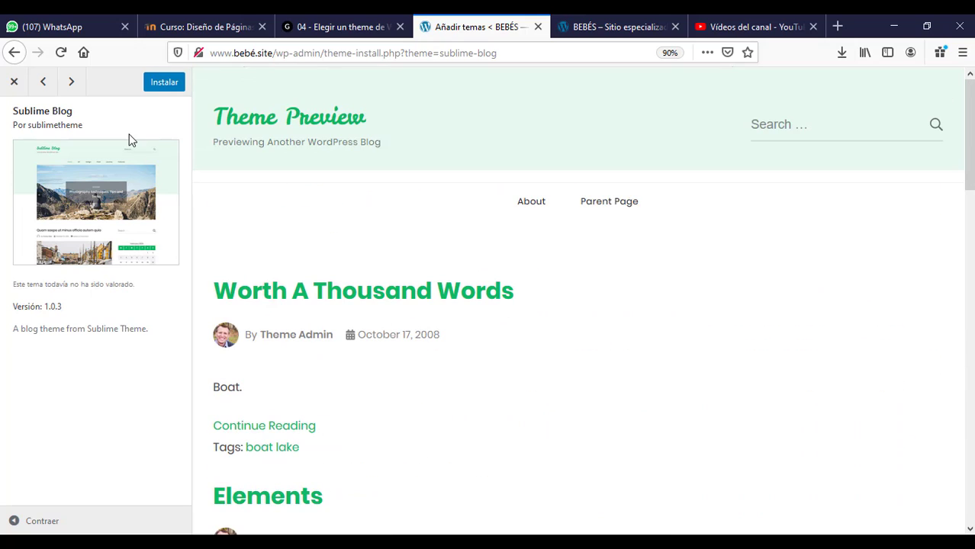
left_click(13, 84)
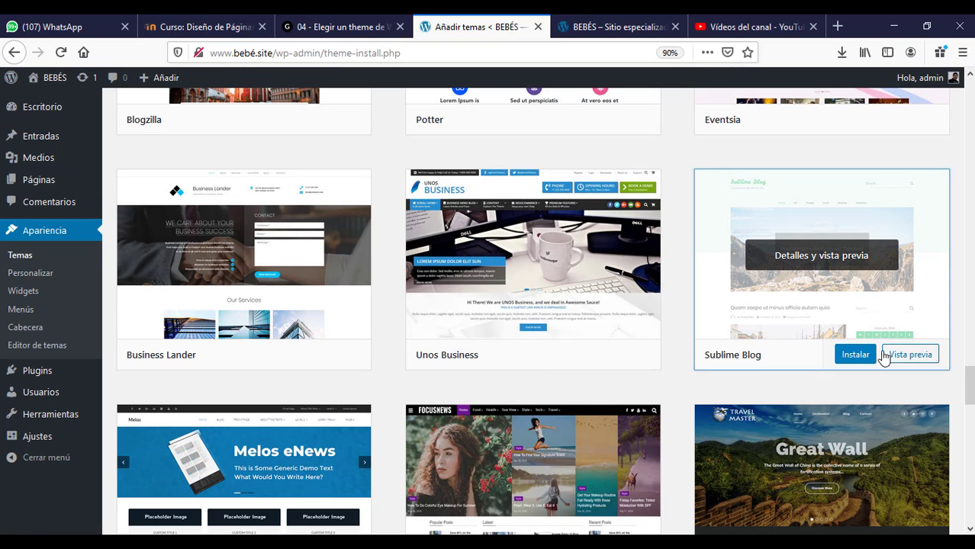
left_click(856, 357)
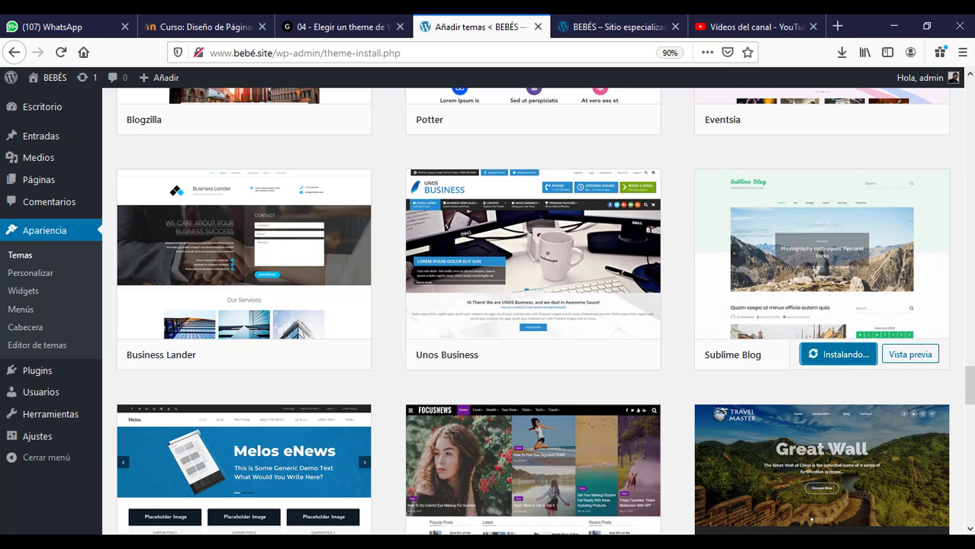
scroll(973, 376, "down", 3)
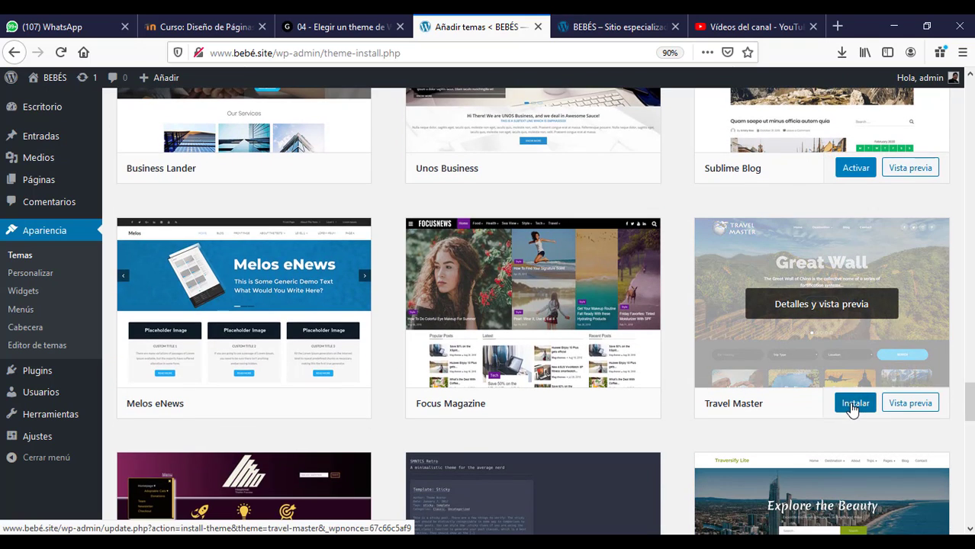
Install the Travel Master theme, and install and activate the Chique theme found elsewhere in the recent themes.
left_click(853, 409)
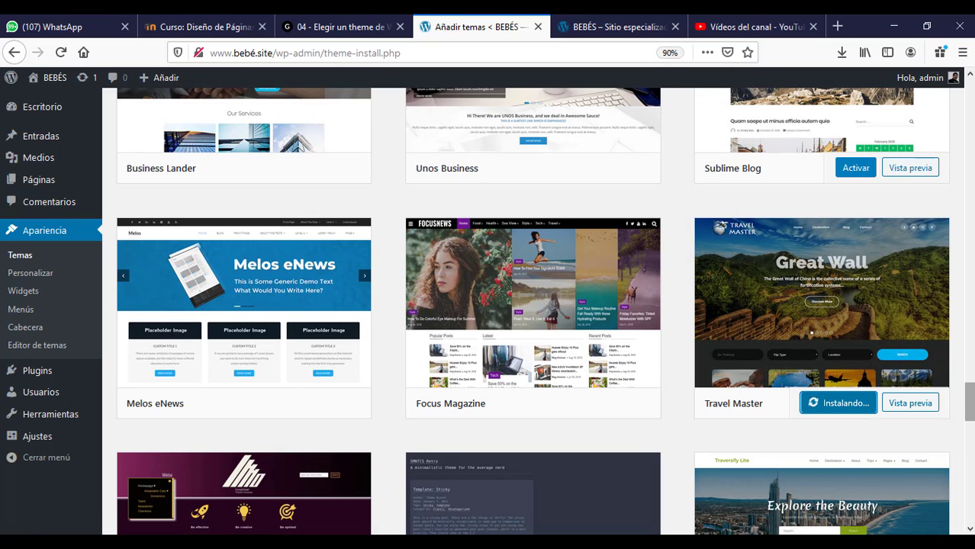
scroll(973, 403, "down", 5)
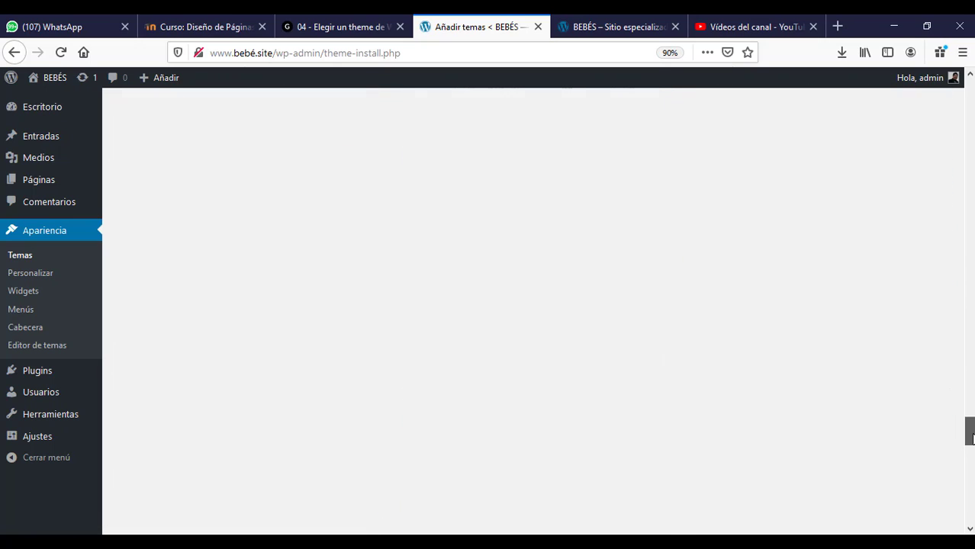
scroll(972, 419, "down", 10)
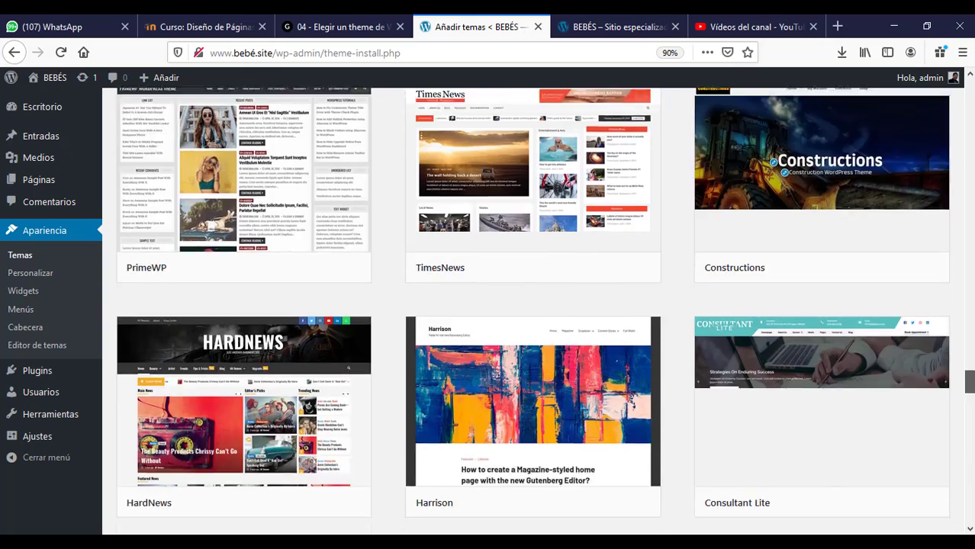
scroll(972, 412, "down", 6)
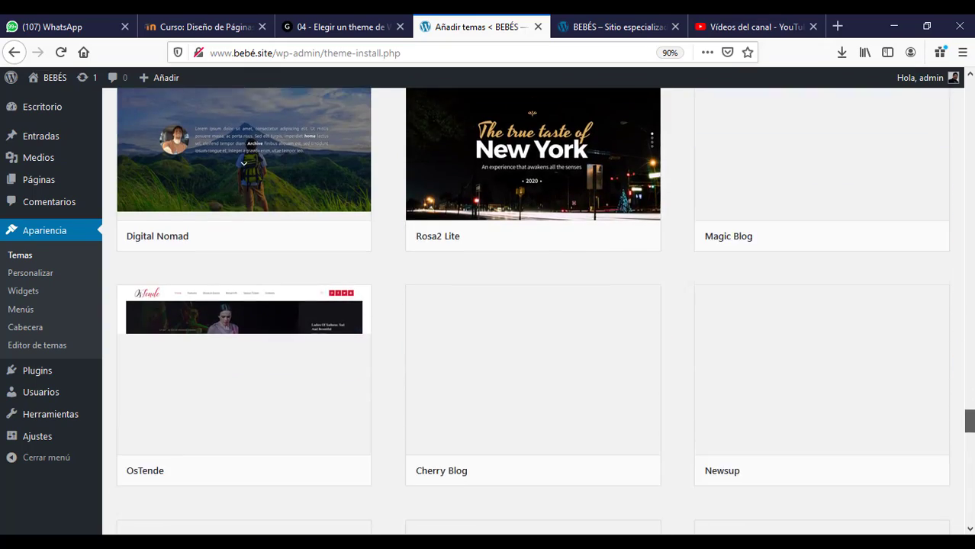
scroll(973, 412, "up", 2)
left_click_drag(969, 413, 969, 486)
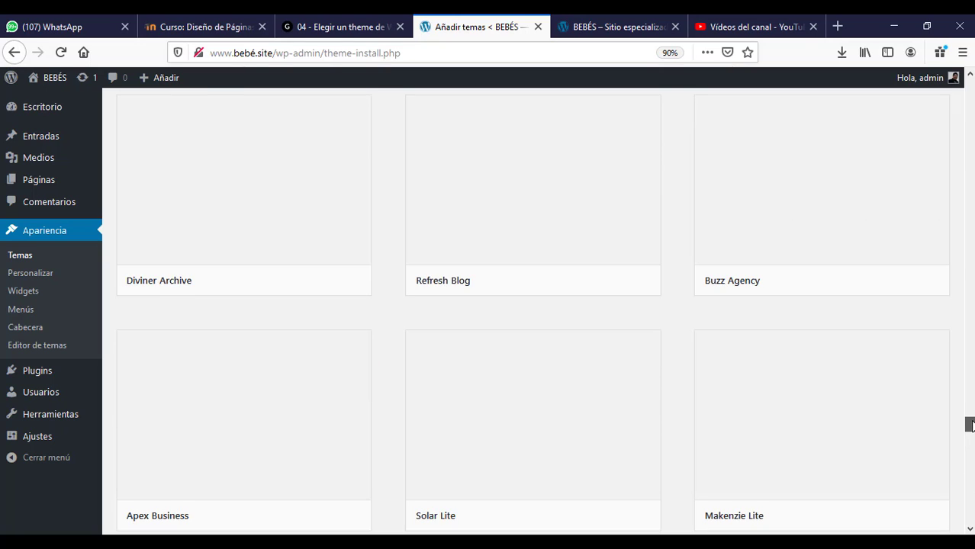
left_click_drag(970, 425, 970, 374)
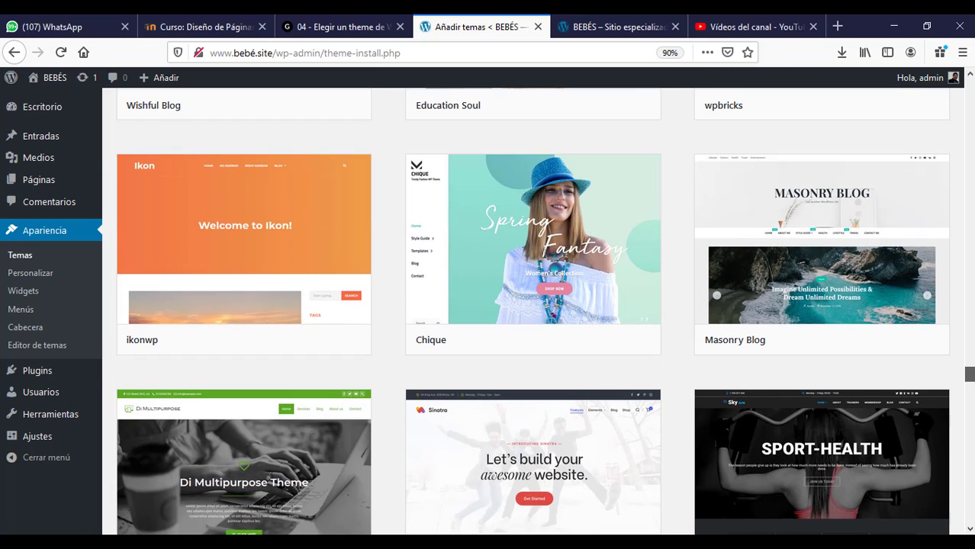
mouse_move(525, 343)
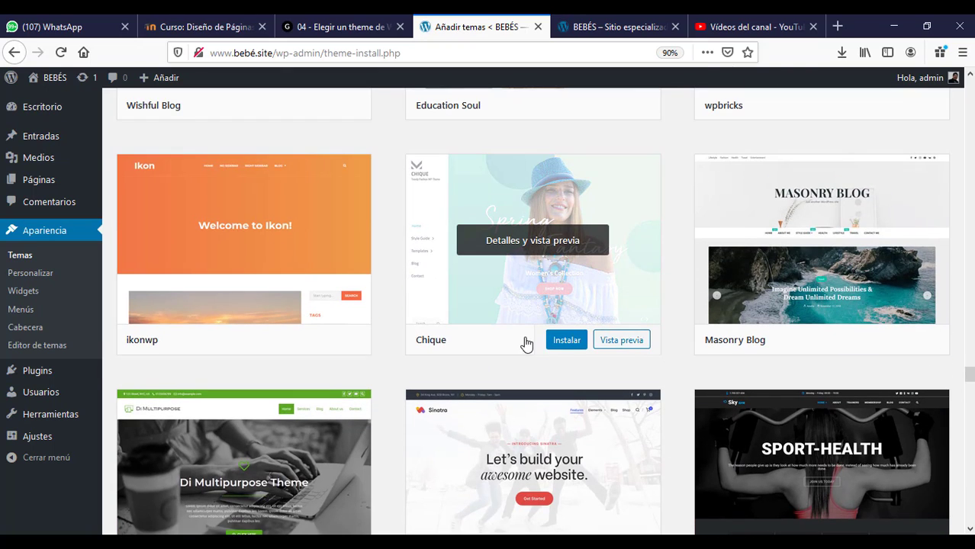
left_click(566, 341)
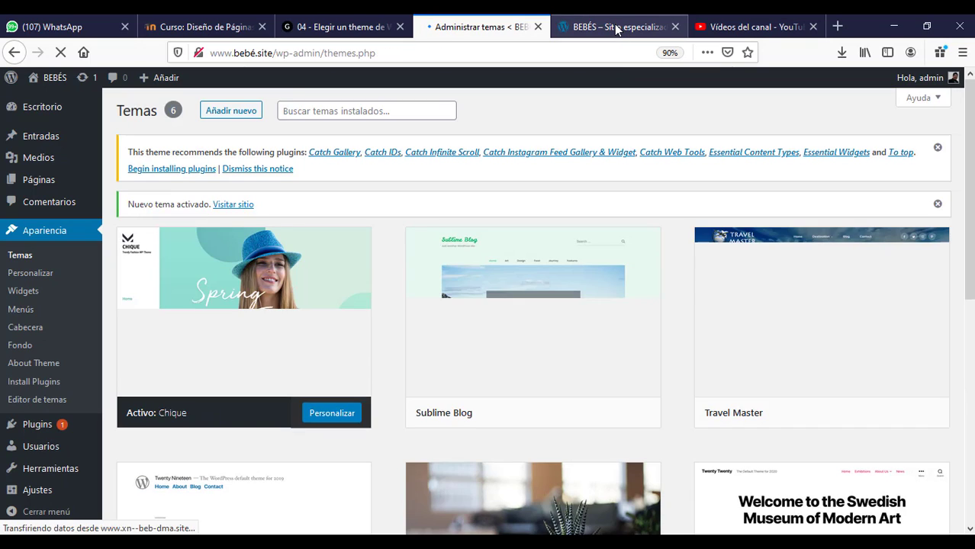
Look at the BEBÉS front page with the Chique theme applied, and return to the theme administration page.
left_click(617, 28)
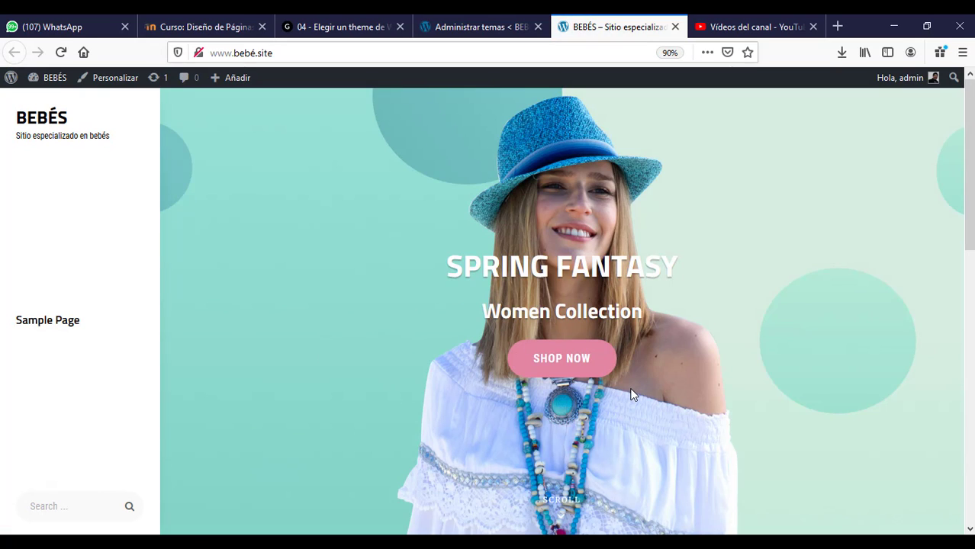
left_click_drag(970, 173, 970, 87)
left_click(478, 27)
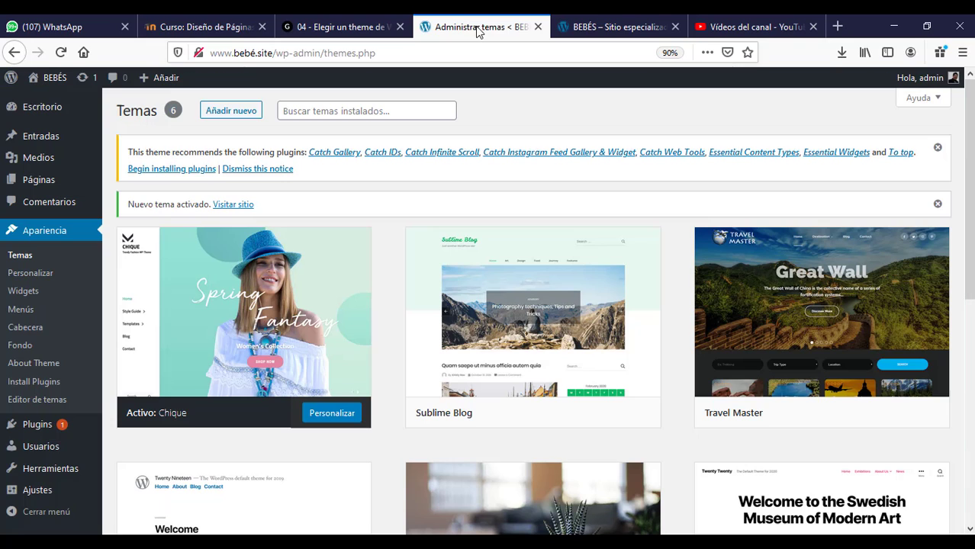
Look over the installed themes and activate Travel Master in place of Chique.
left_click(29, 261)
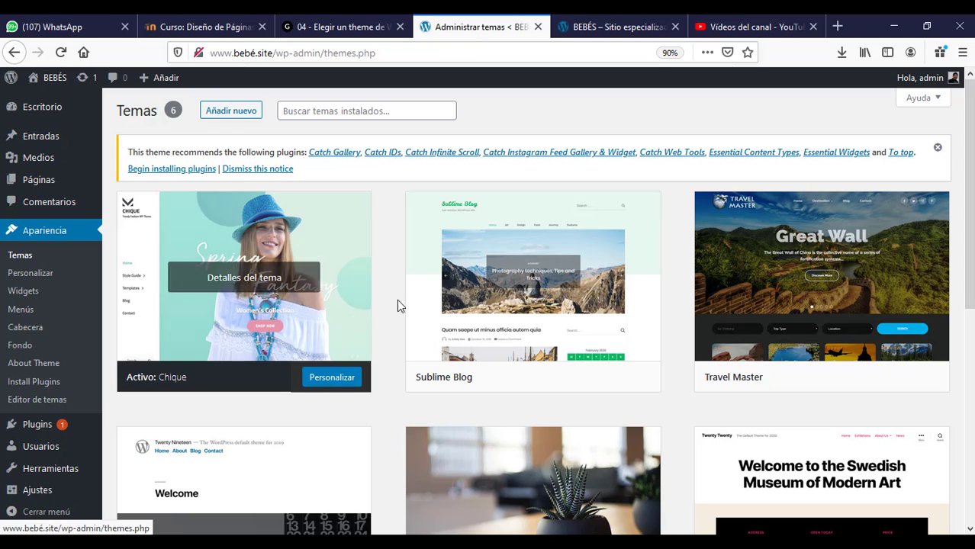
scroll(463, 251, "down", 4)
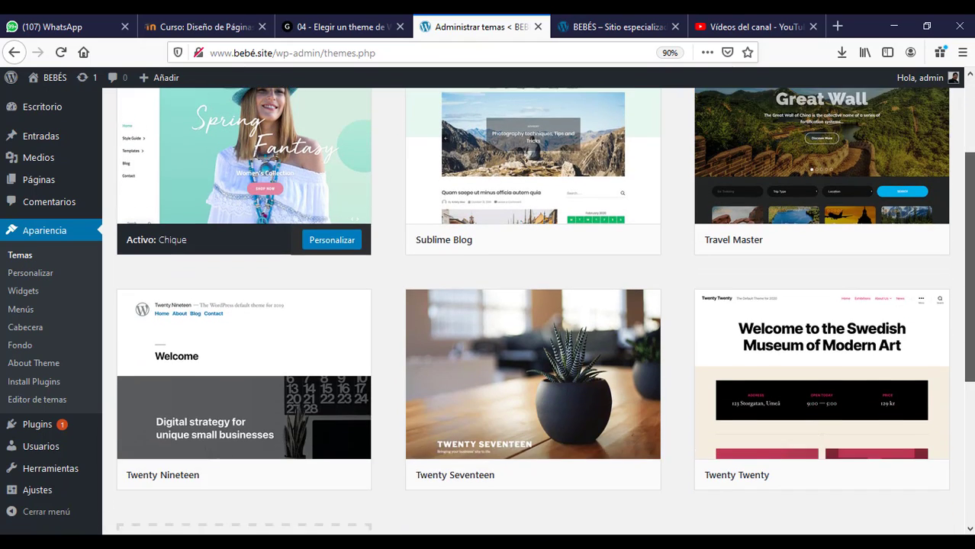
scroll(763, 229, "up", 3)
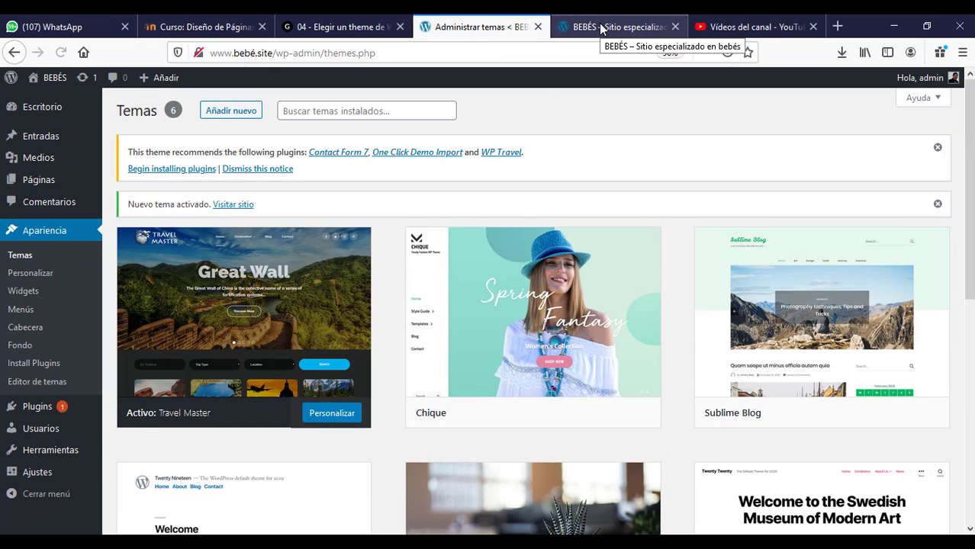
Check how the BEBÉS front page looks with the Travel Master theme, and return to the installed themes.
left_click(602, 28)
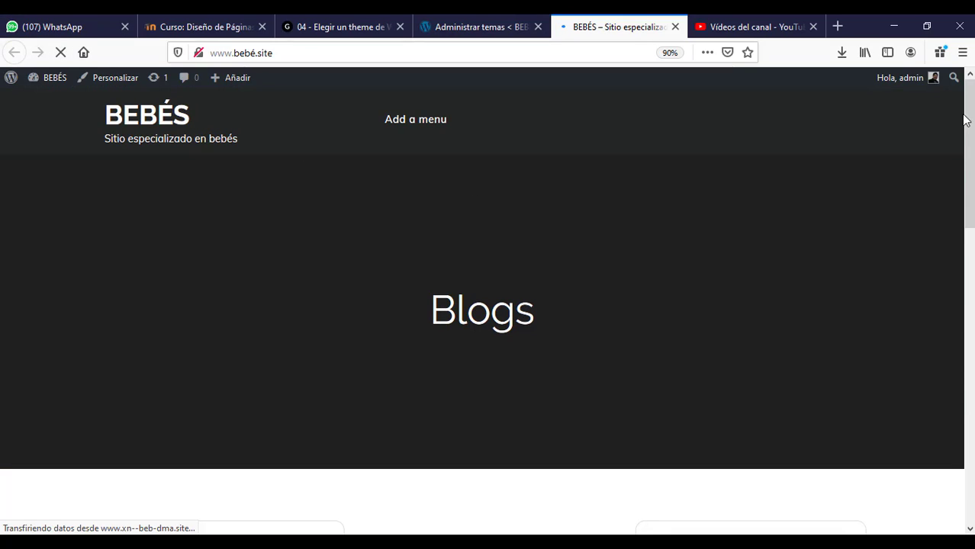
mouse_move(965, 120)
left_mouse_down()
mouse_move(965, 417)
mouse_move(965, 119)
left_mouse_up()
left_click(503, 31)
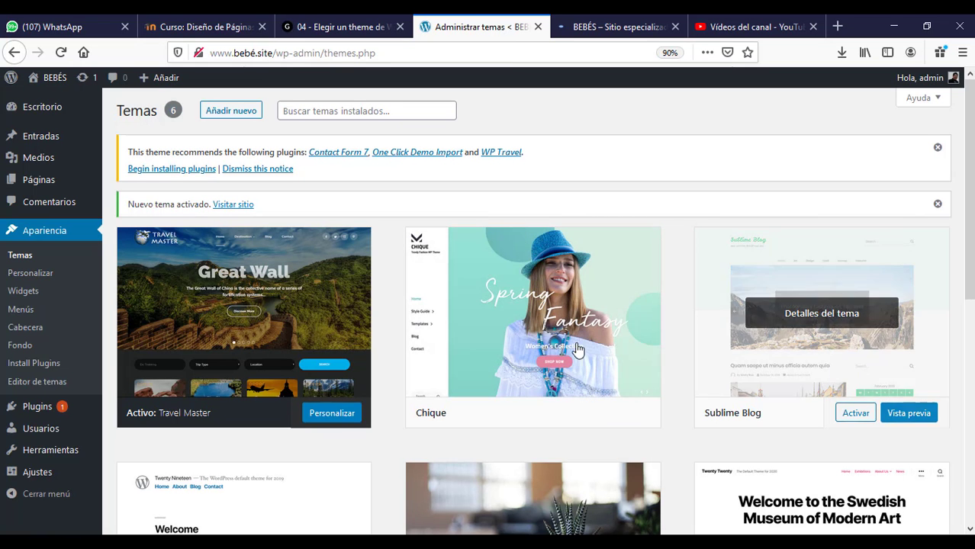
Activate the Sublime Blog theme, look through the BEBÉS front page with it, and return to the installed themes.
mouse_move(834, 405)
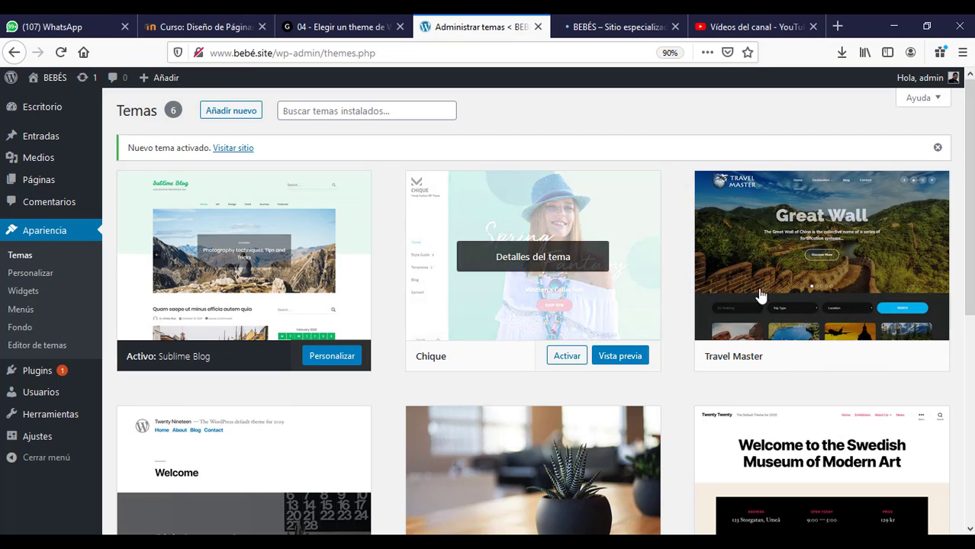
mouse_move(781, 315)
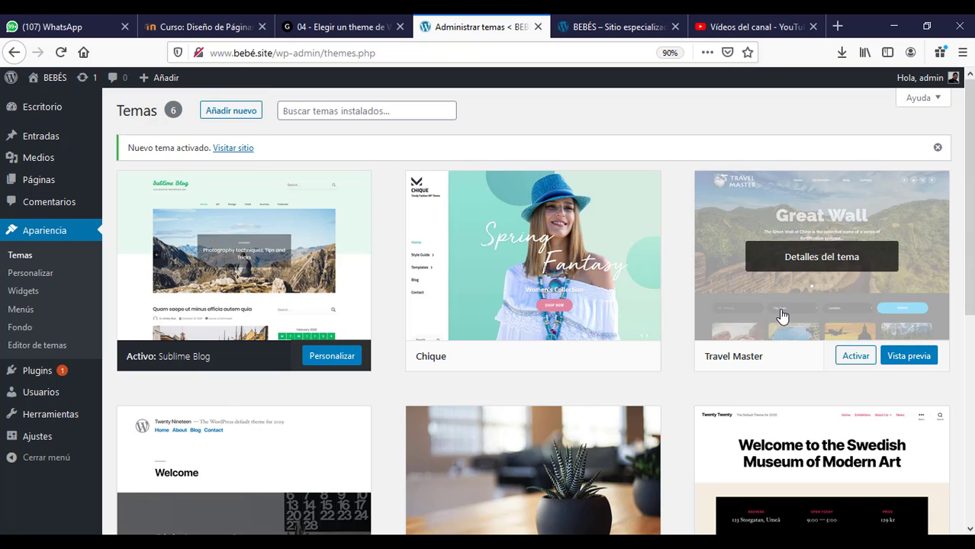
left_click(599, 28)
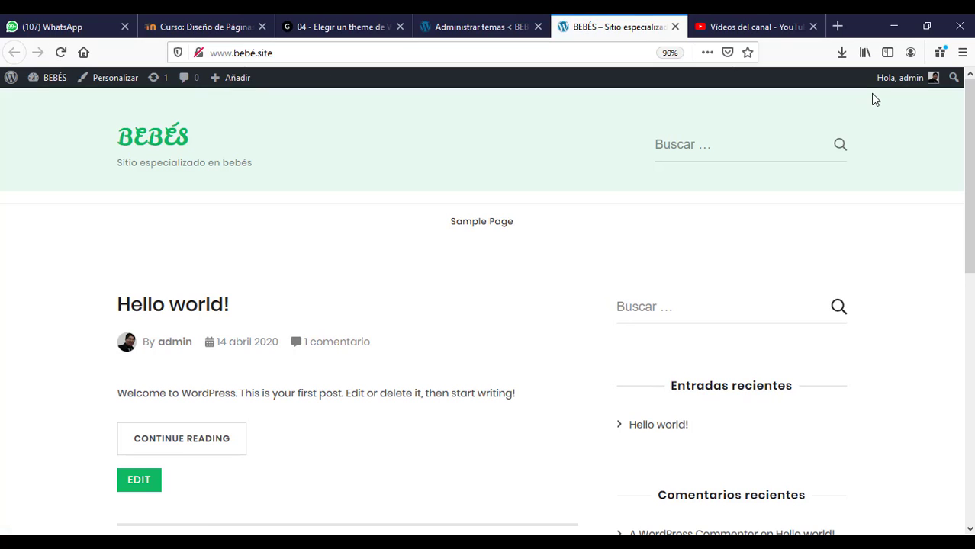
scroll(963, 174, "down", 5)
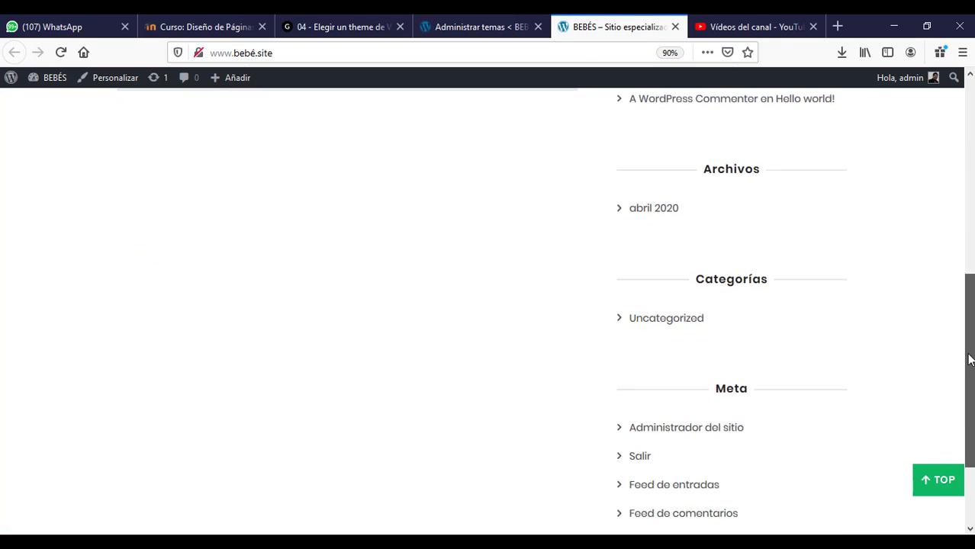
left_click_drag(971, 288, 972, 67)
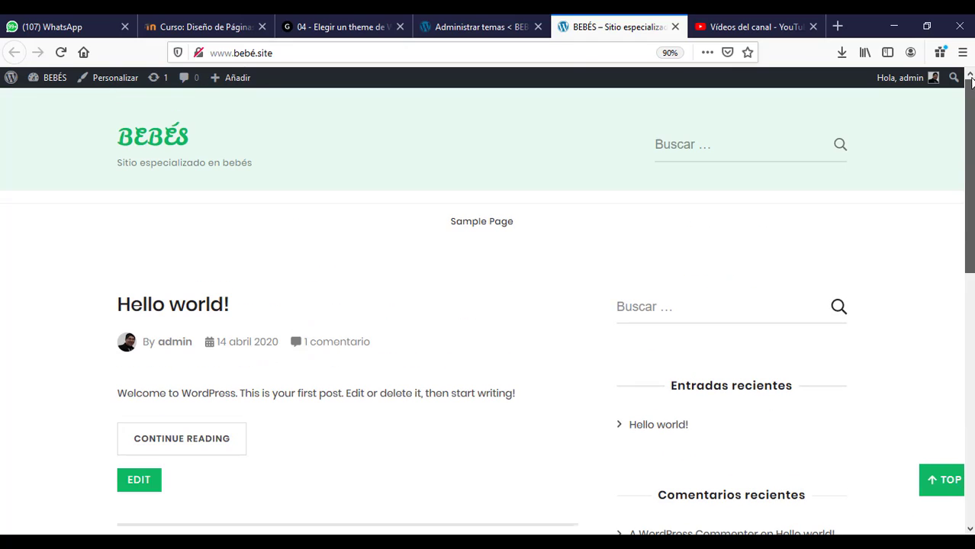
left_click(469, 29)
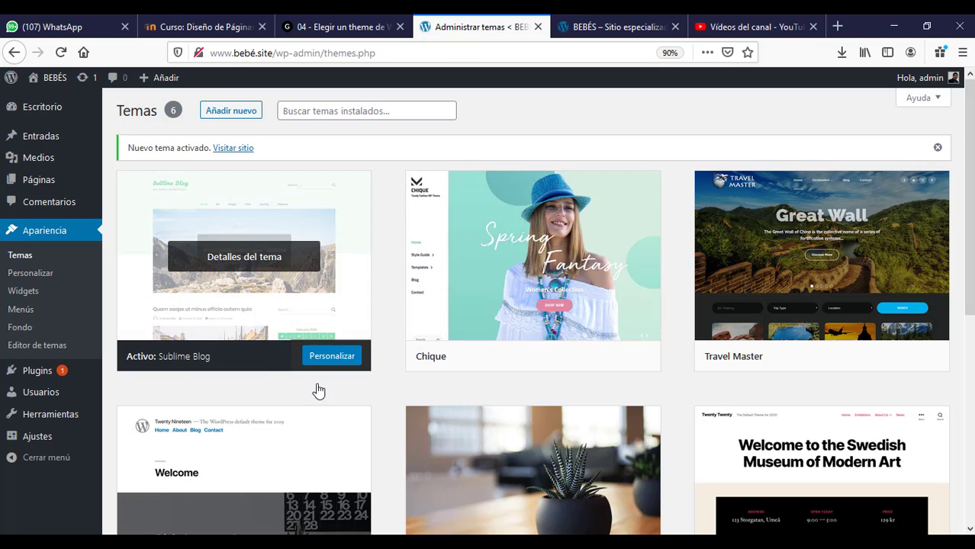
mouse_move(603, 357)
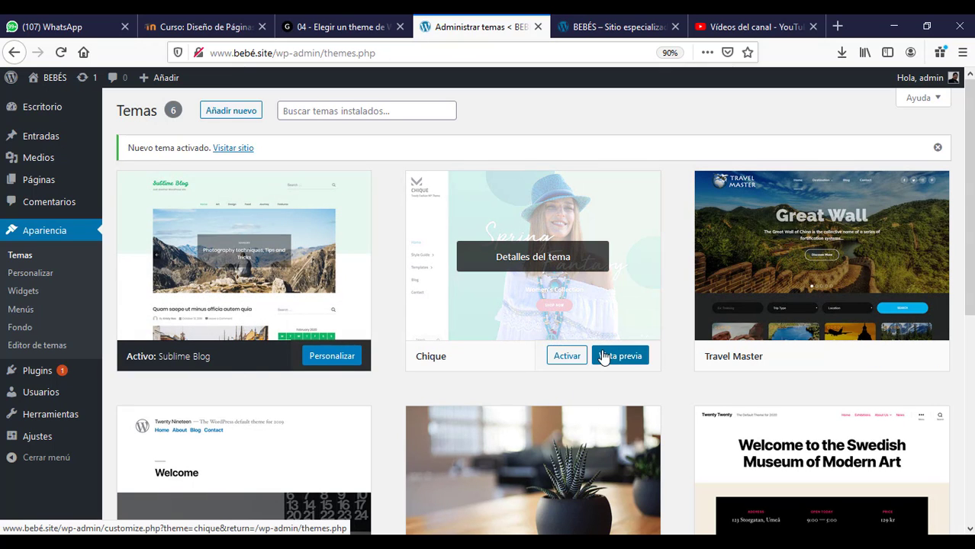